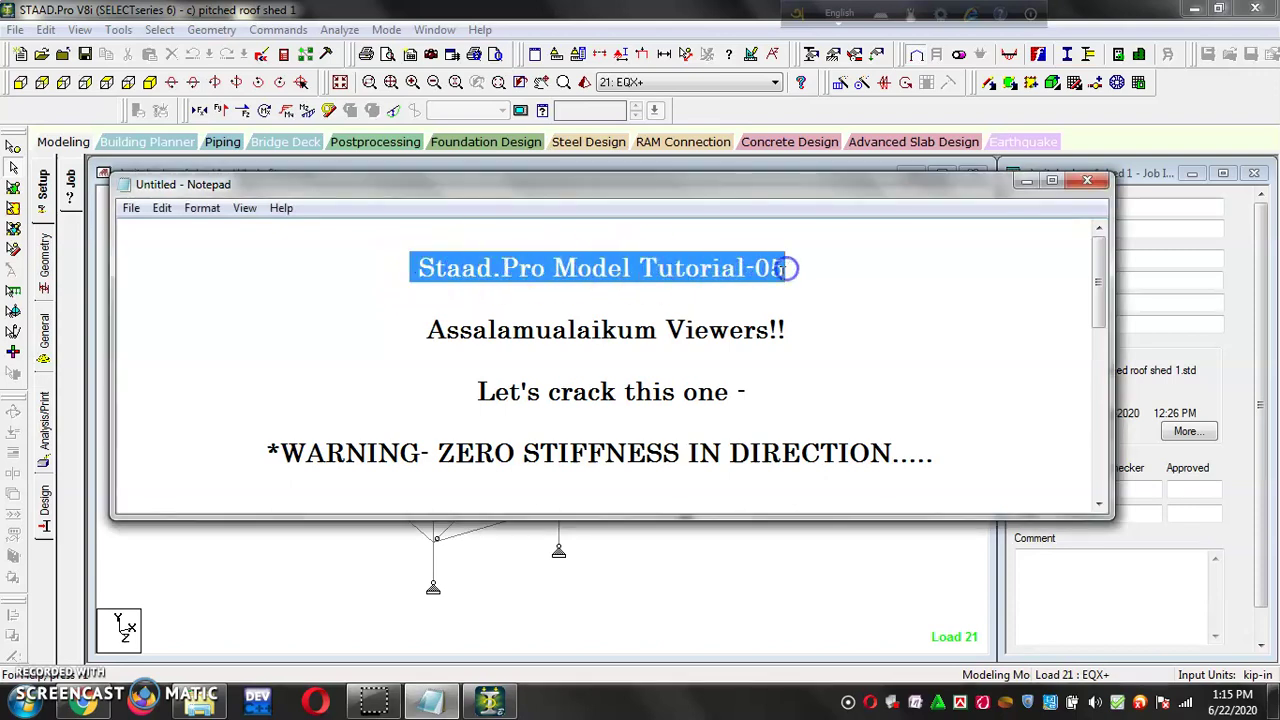
Highlight the 'Let's crack this one' line and the ZERO STIFFNESS warning line in Notepad.
left_click_drag(462, 392, 737, 404)
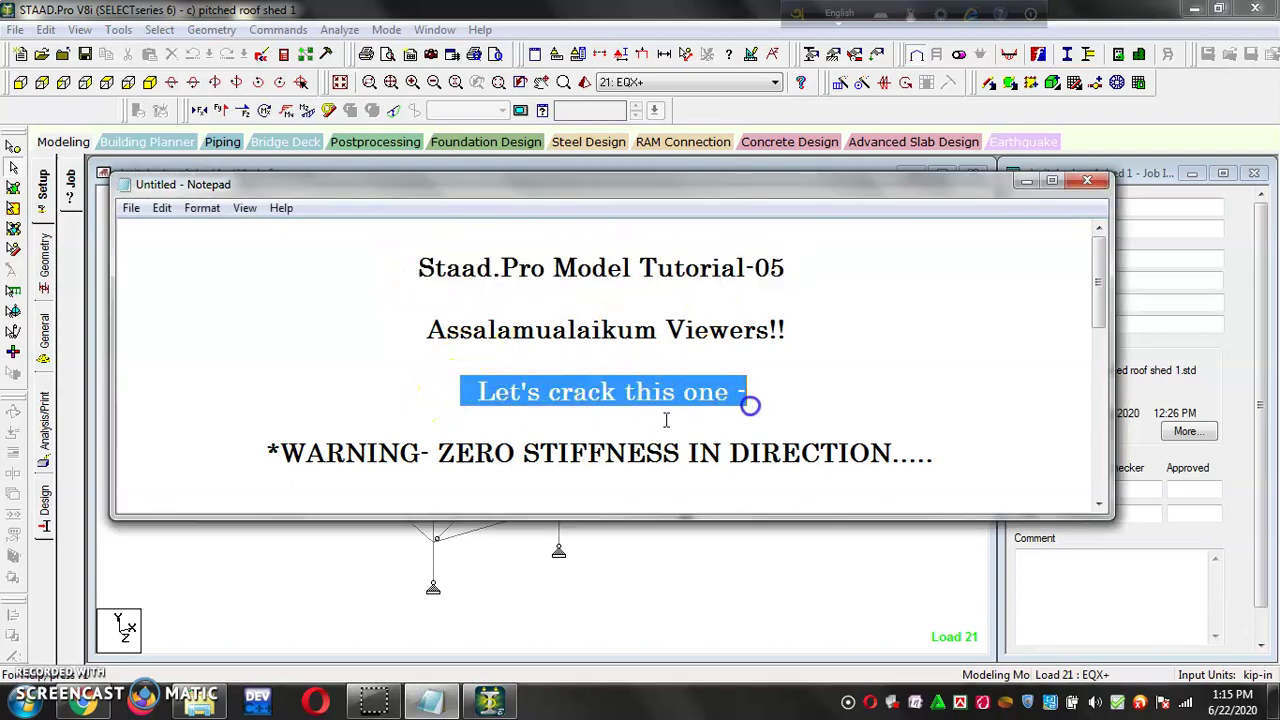
left_click_drag(280, 452, 924, 453)
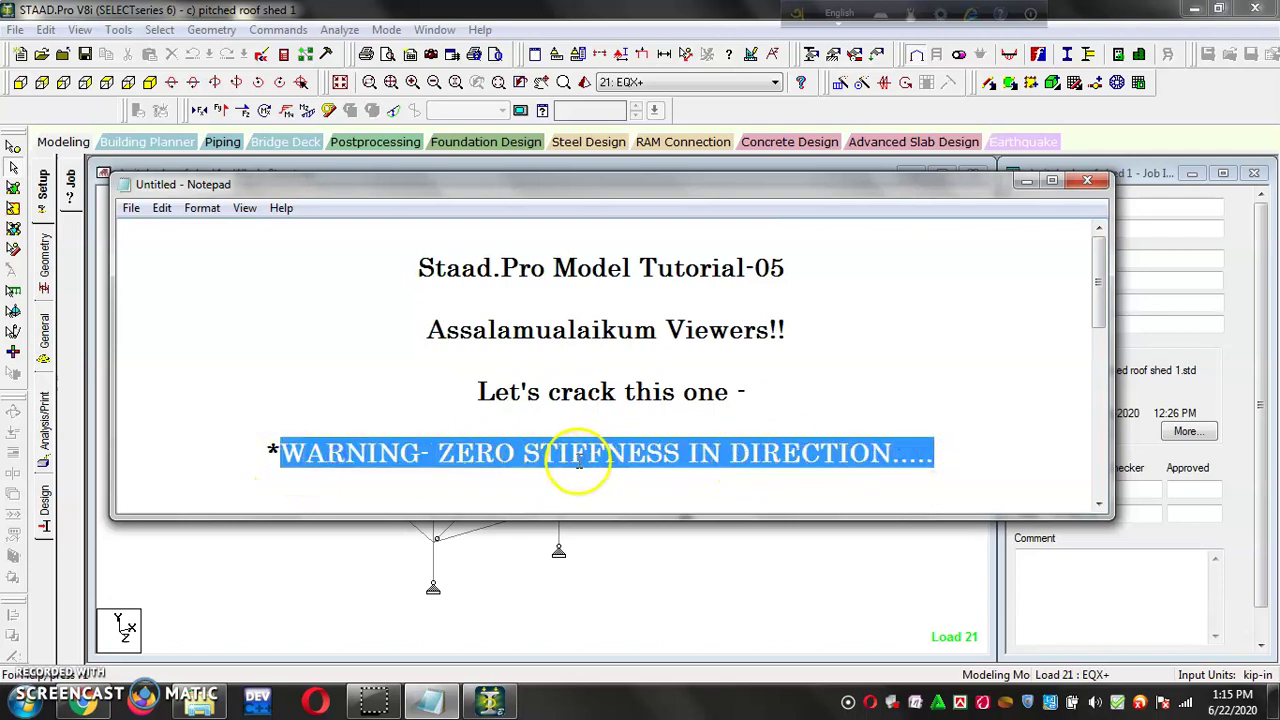
Run the shed analysis (0 errors, 65 warnings), tuck the log away and return to the notes.
left_click(1030, 181)
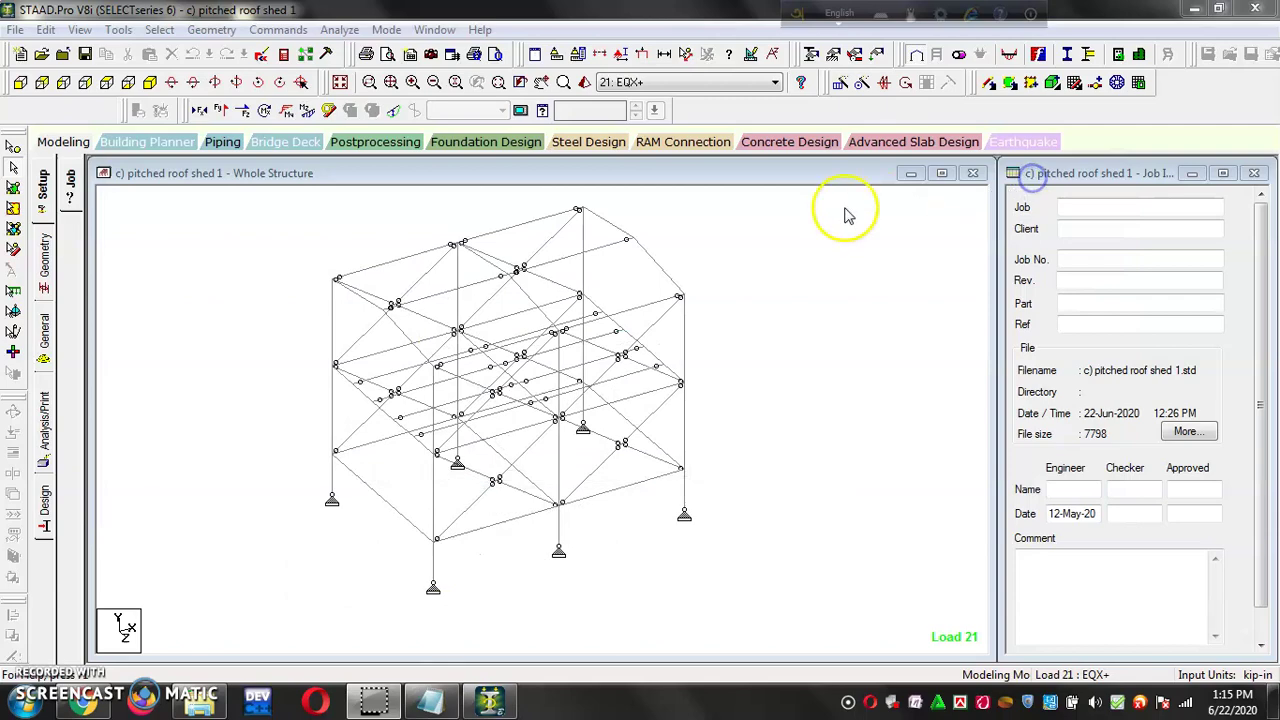
left_click(330, 30)
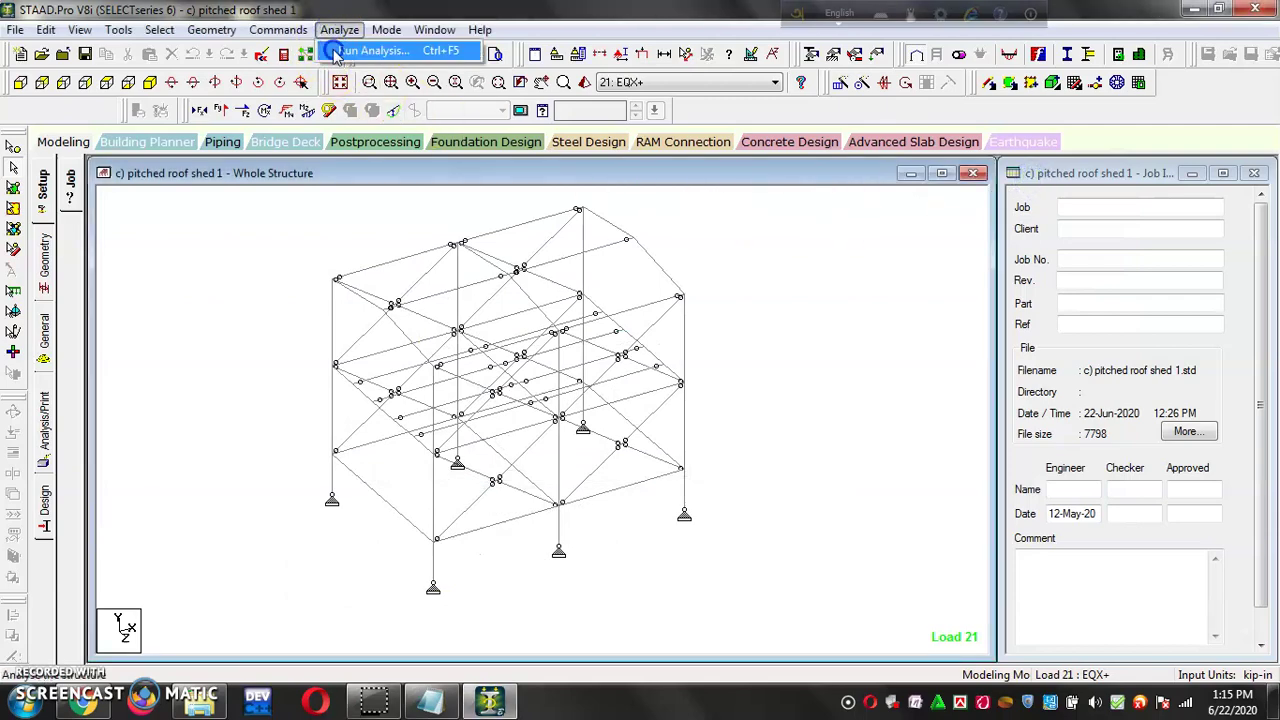
left_click(360, 51)
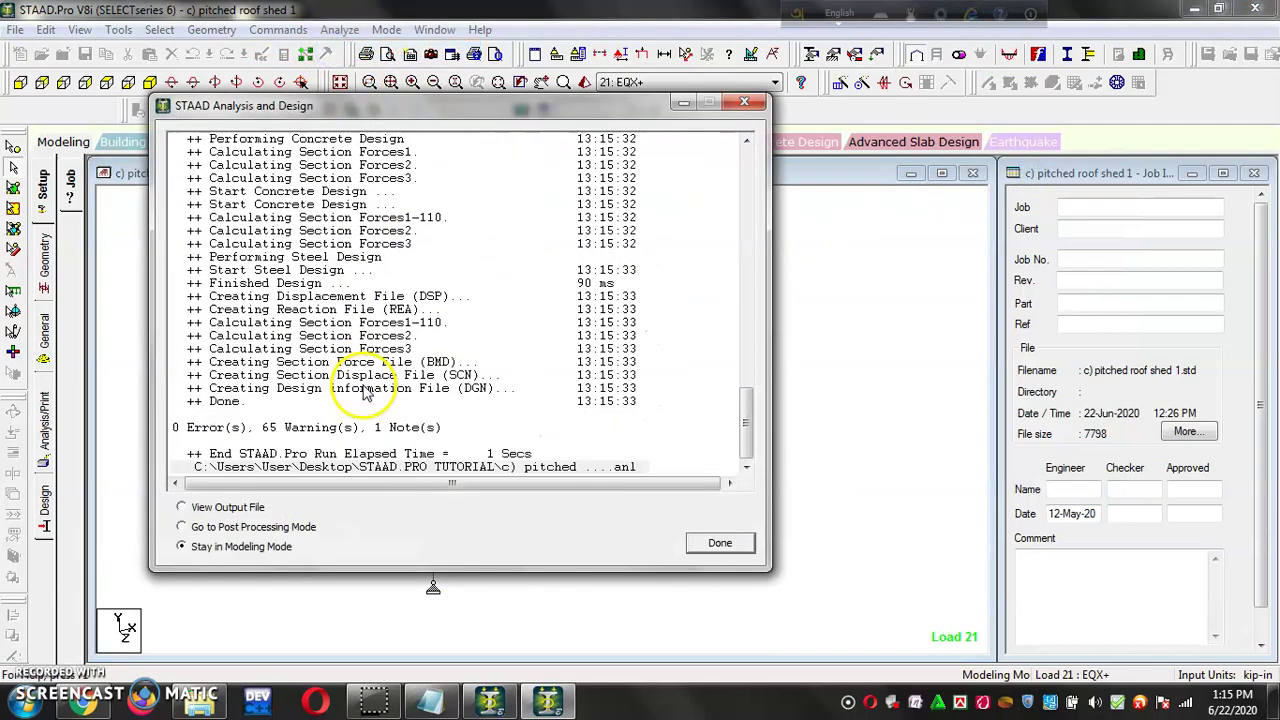
left_click(683, 102)
left_click(435, 705)
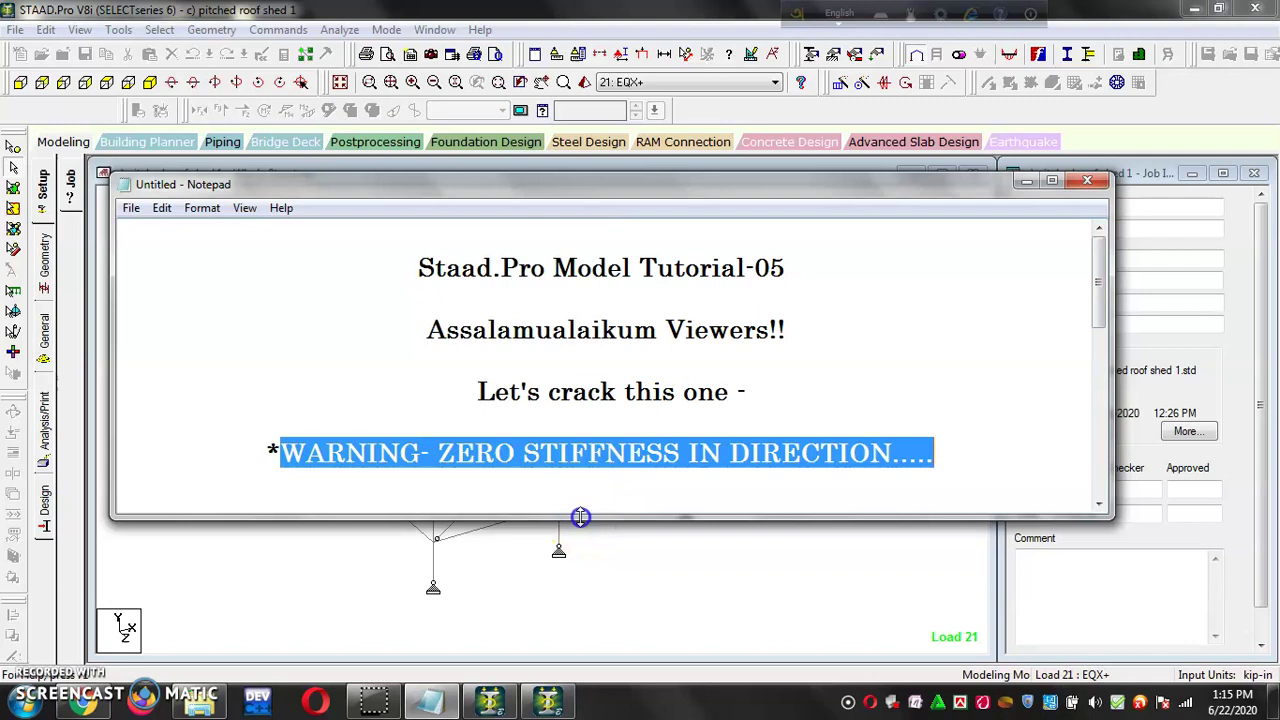
Enlarge Notepad to show the 65 warnings lines, highlight 'Just go to Staad OUTPUT', then minimize.
left_click_drag(580, 517, 582, 581)
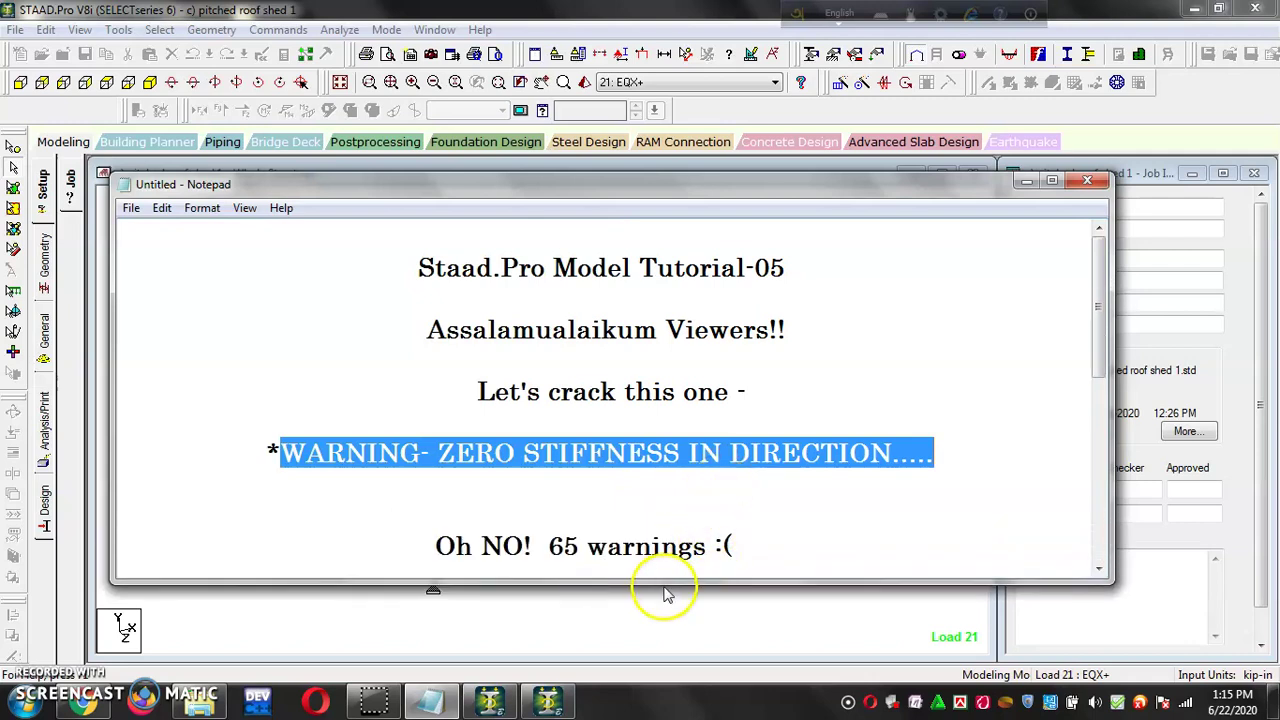
left_click_drag(663, 580, 656, 660)
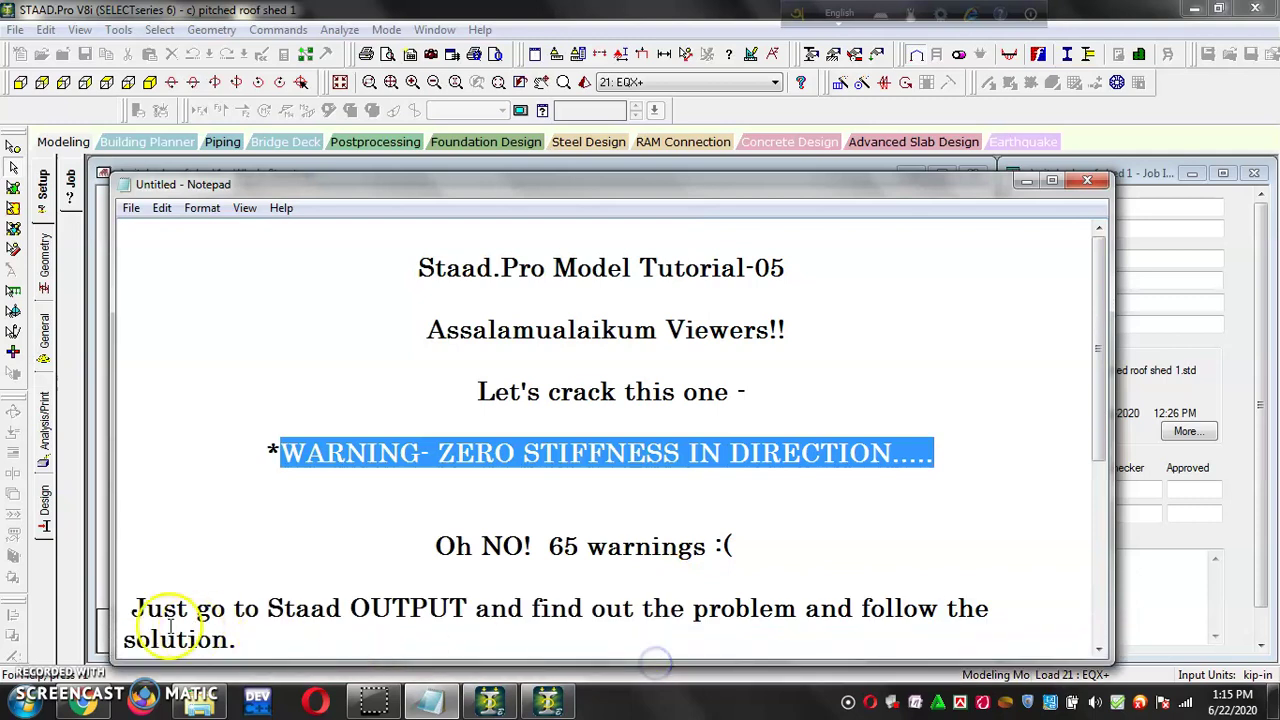
left_click_drag(126, 605, 232, 639)
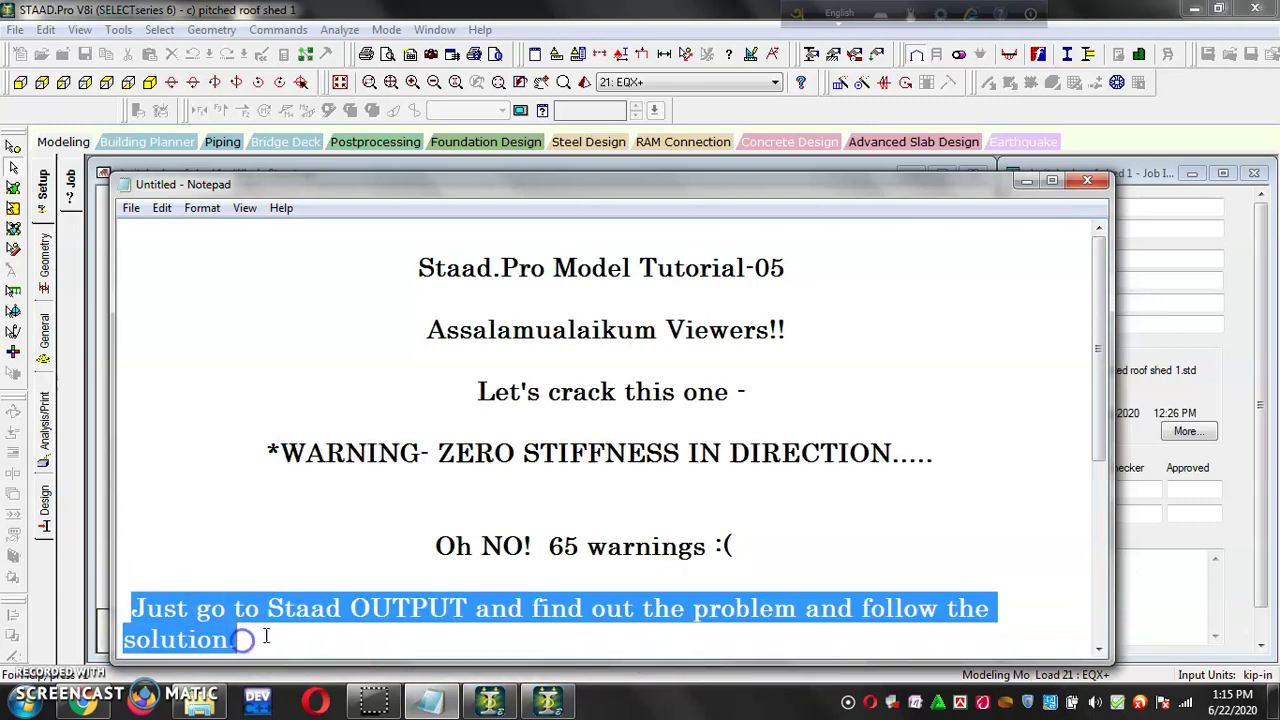
left_click(1016, 183)
Close the analysis log into Post Processing, return to Modeling, and open the STAAD Output report.
left_click(584, 192)
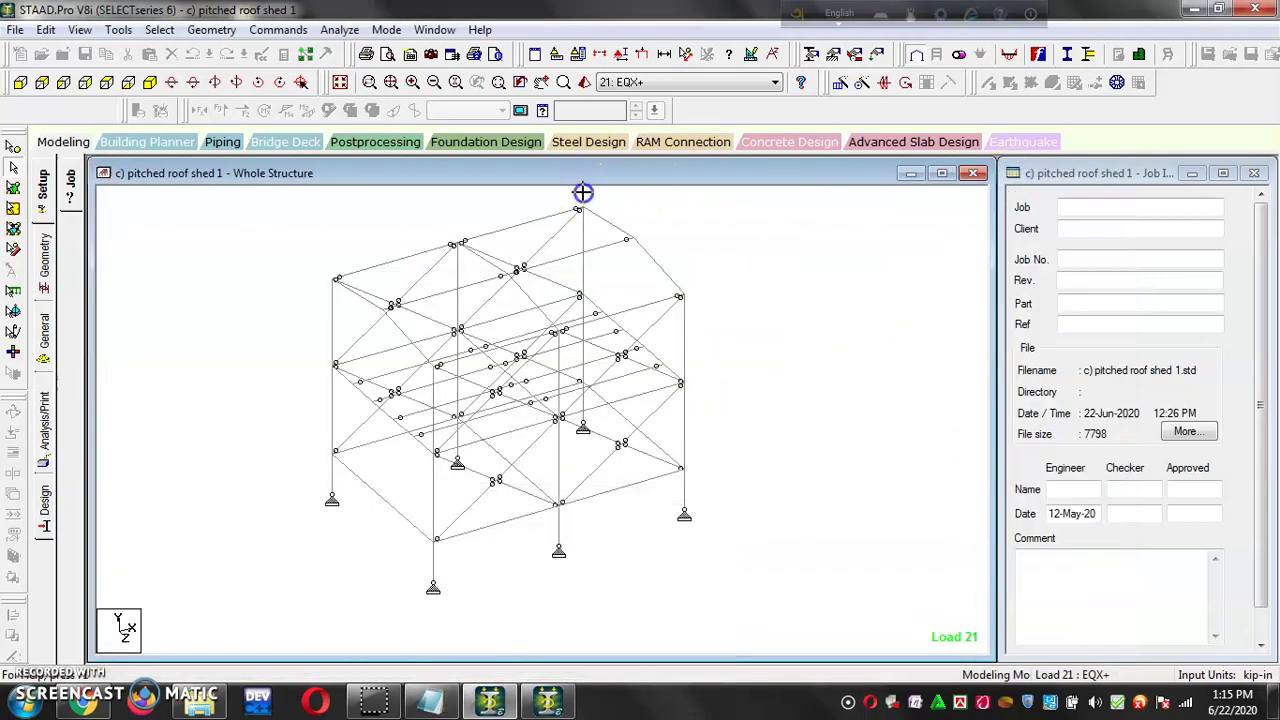
left_click(548, 700)
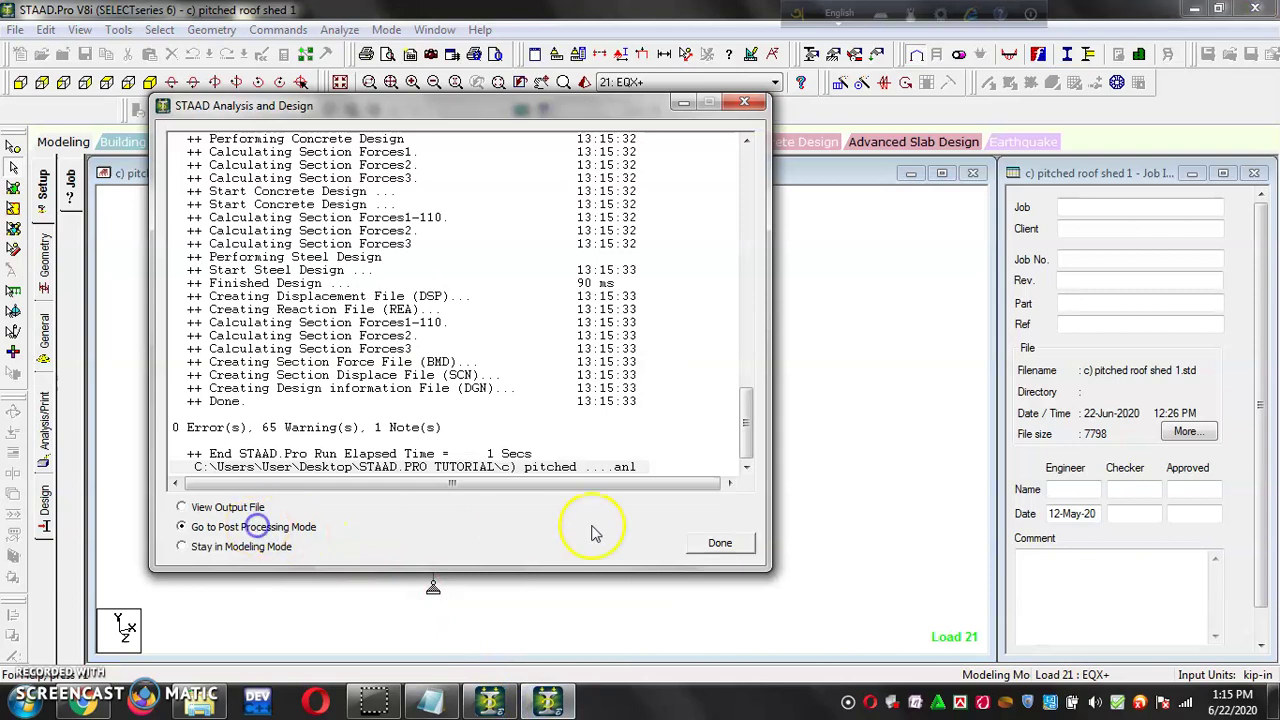
left_click(725, 543)
left_click(482, 205)
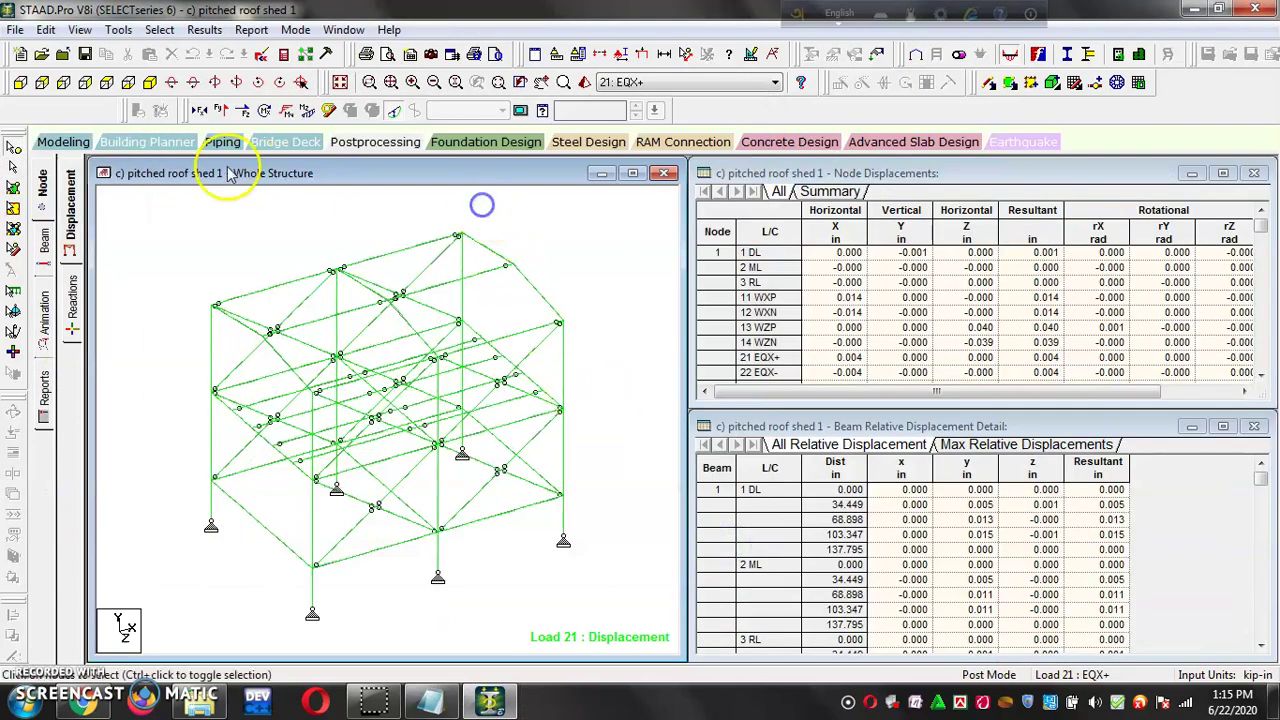
left_click(63, 141)
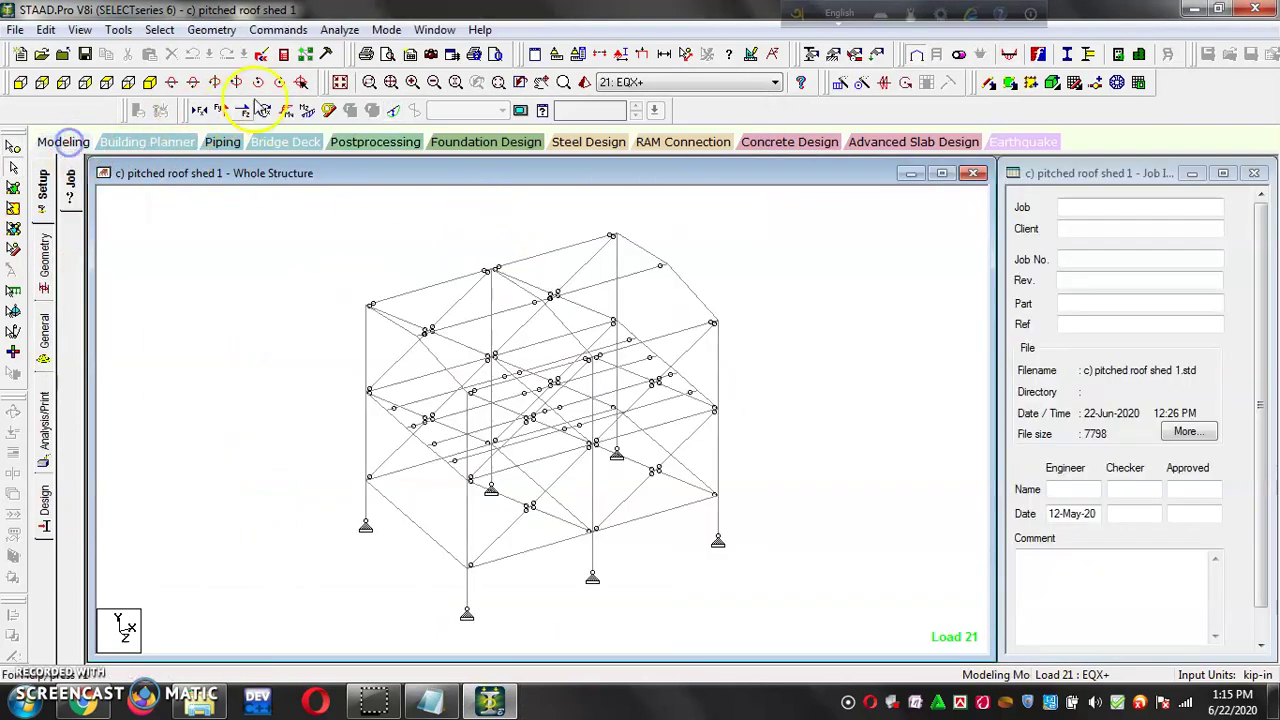
left_click(284, 56)
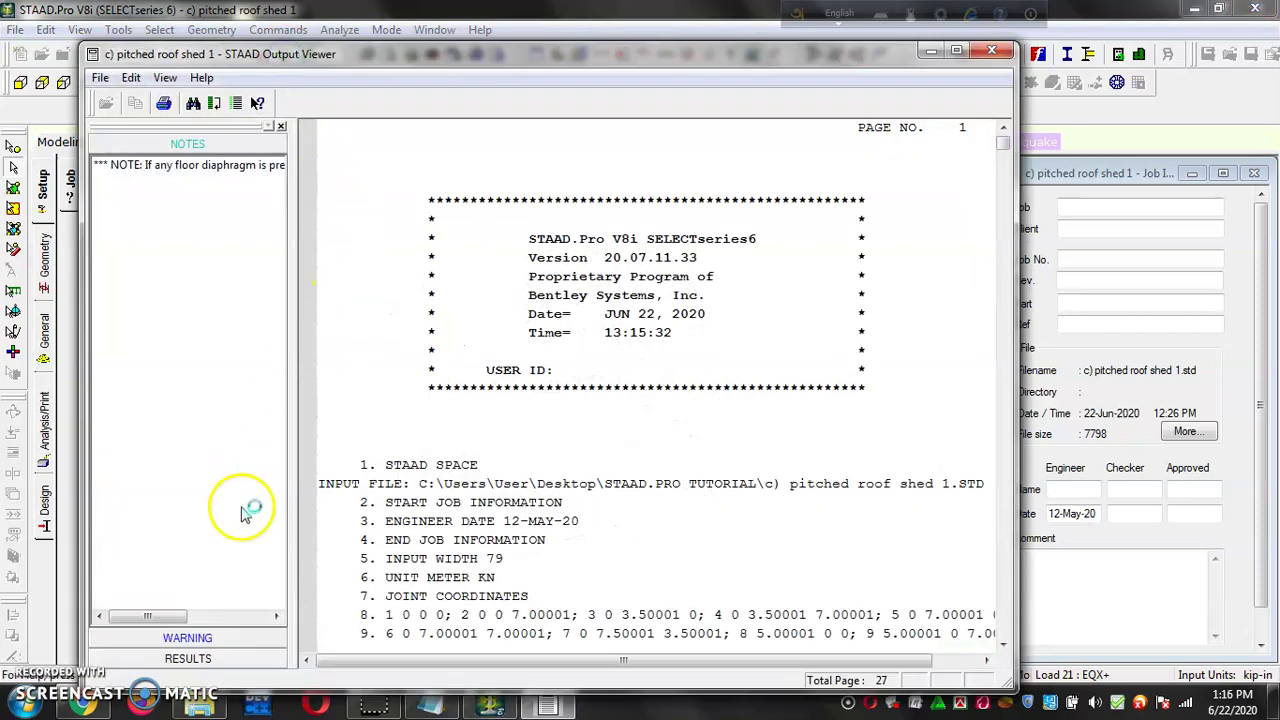
Review the zero-stiffness warnings at joints 45, 44 and 46 in the report's WARNING list.
left_click(187, 638)
left_click(180, 185)
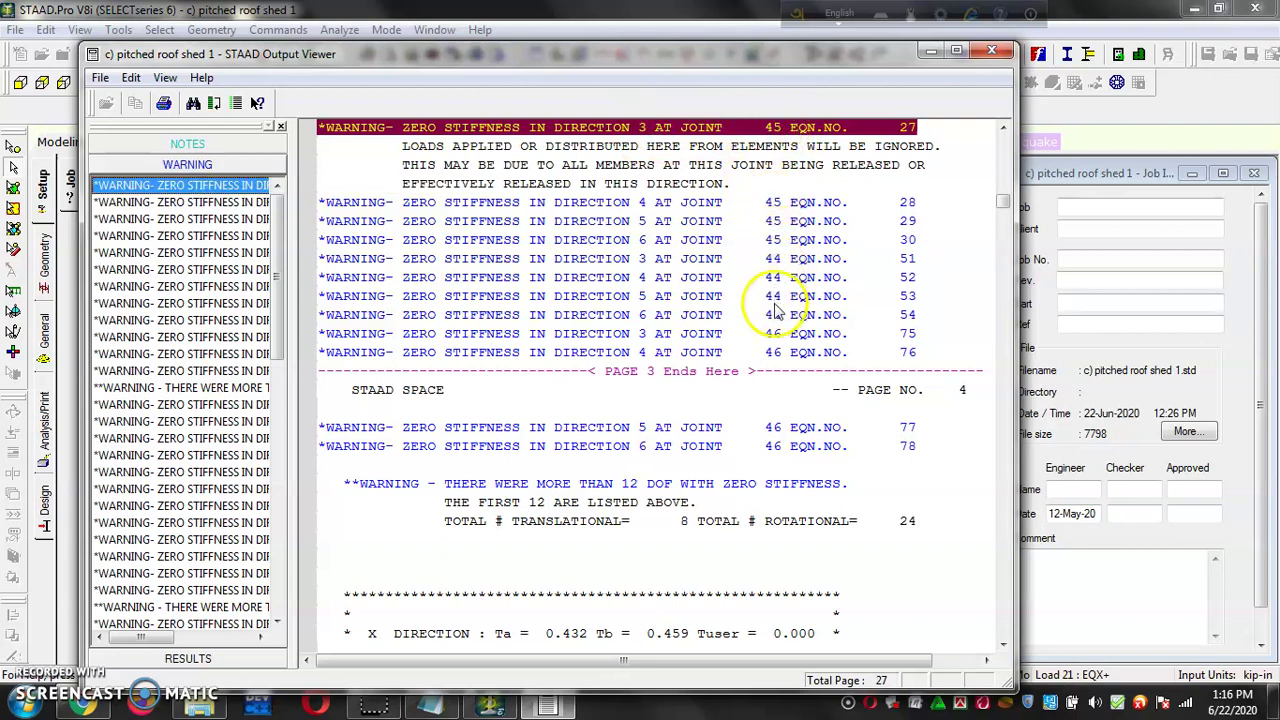
left_click(929, 56)
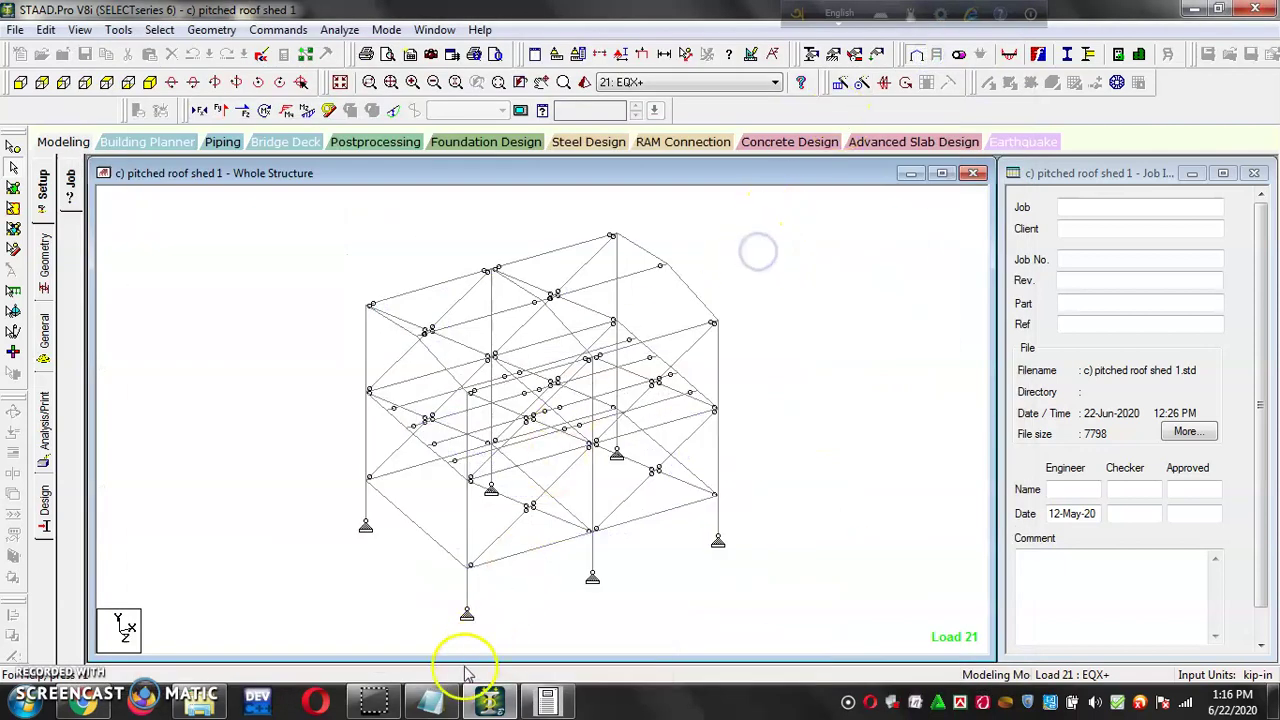
left_click(430, 700)
Scroll down the tutorial notes and highlight a line of the joint 45 discussion.
scroll(521, 588, "down", 1)
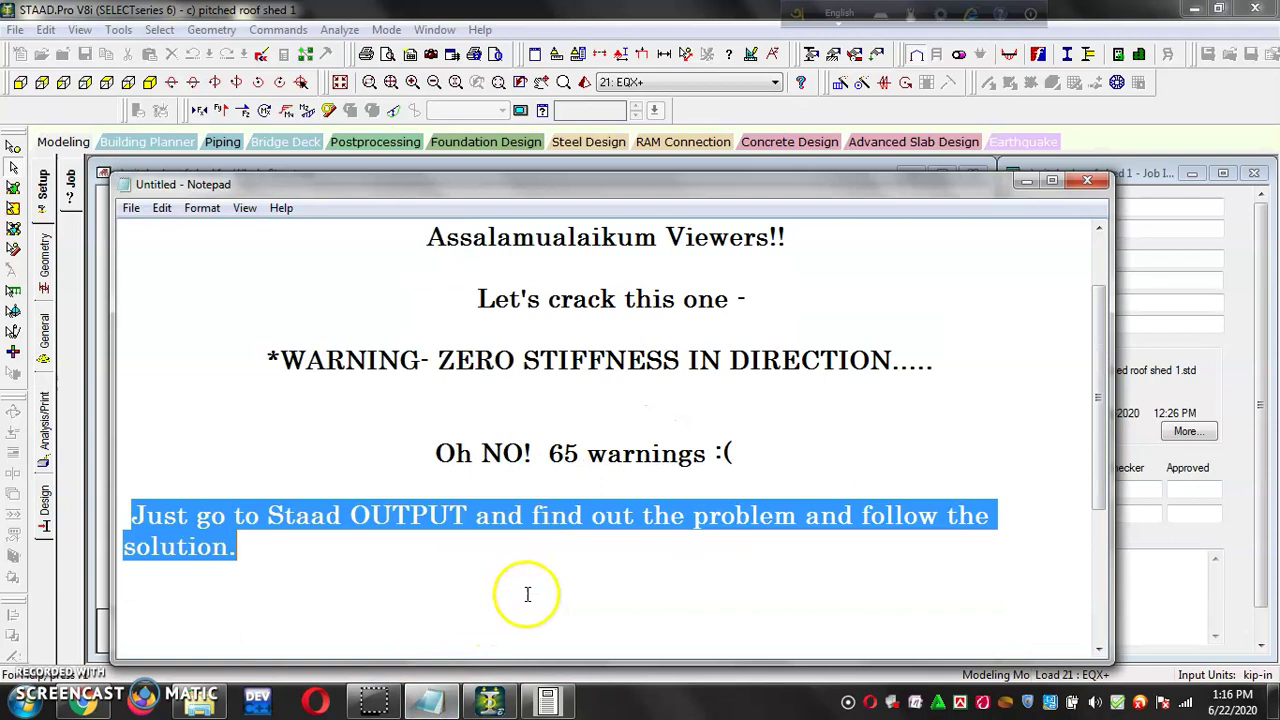
scroll(526, 591, "down", 1)
scroll(531, 598, "down", 1)
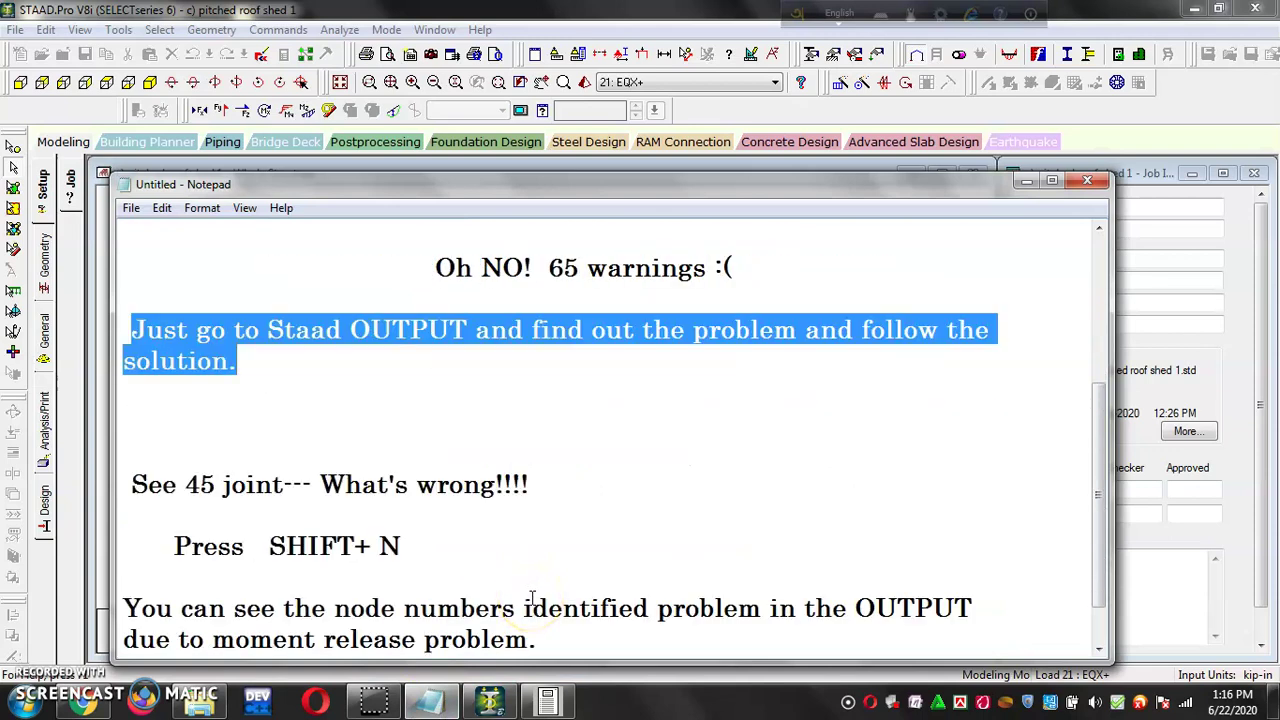
scroll(532, 598, "down", 1)
left_click_drag(127, 423, 545, 422)
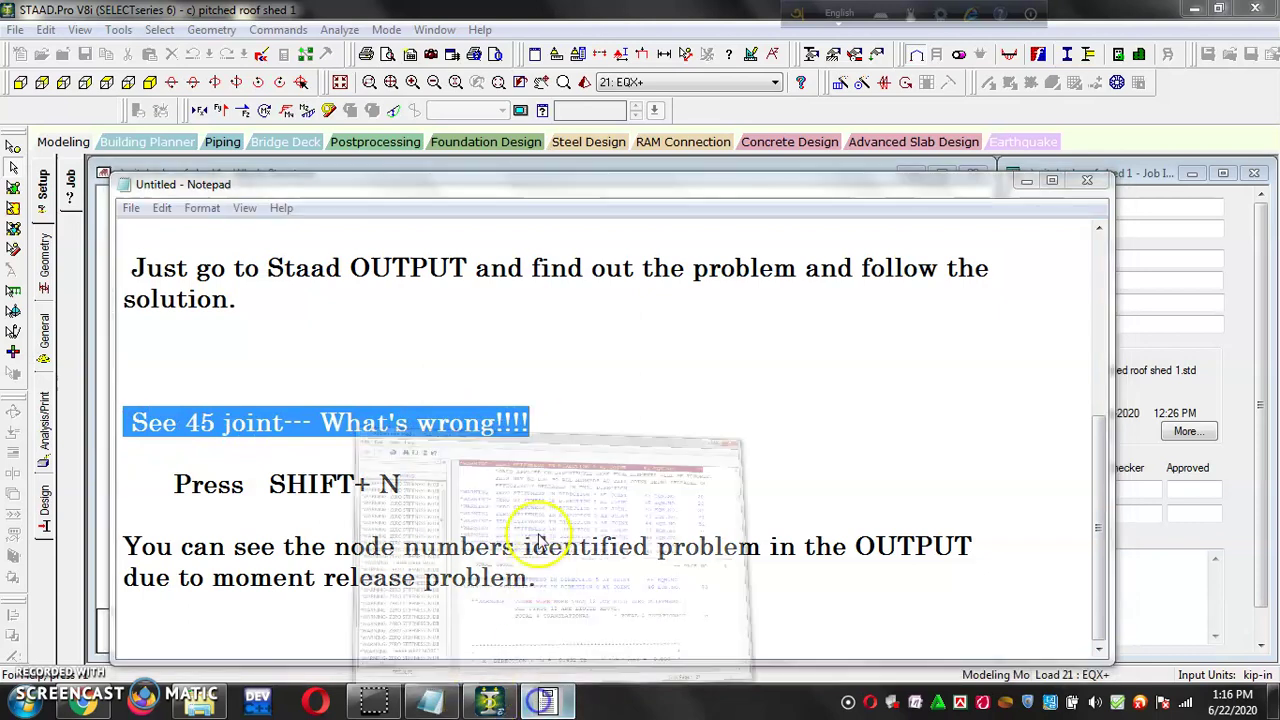
Mark a joint 45 warning in the Output Viewer, then highlight the node-number and moment-release notes.
mouse_move(545, 702)
left_click(528, 523)
left_click(770, 205)
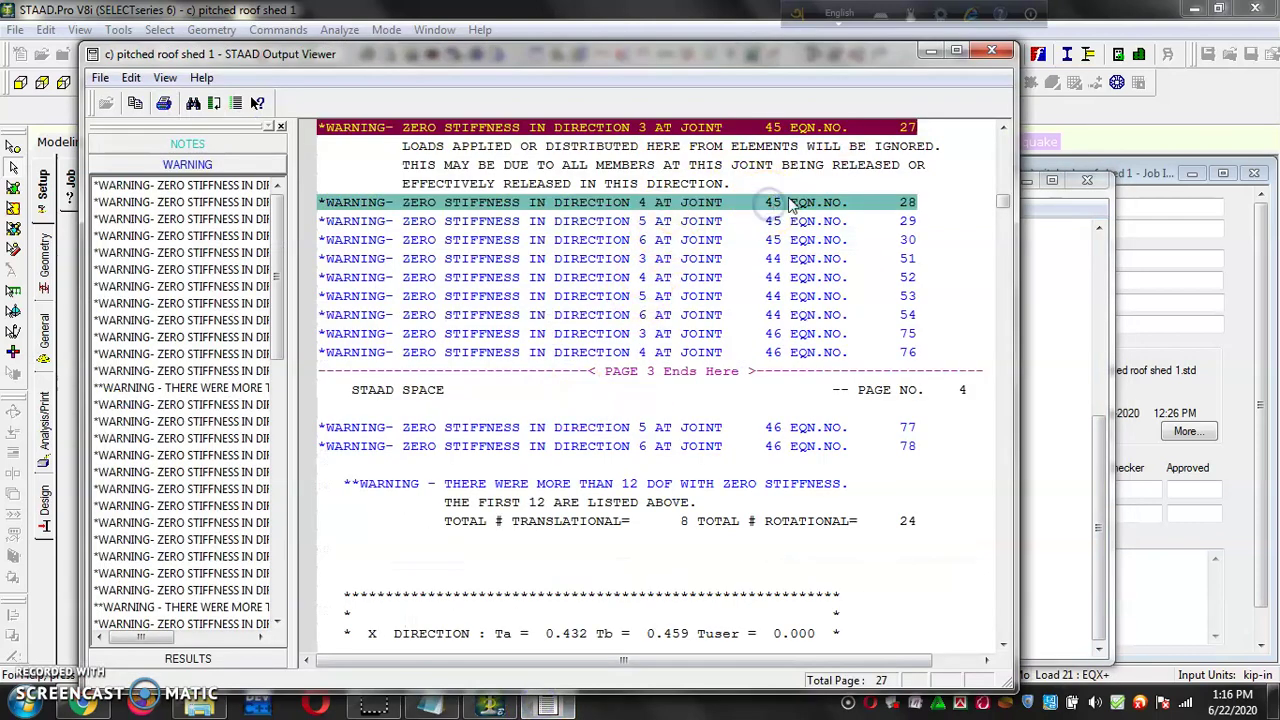
left_click(931, 50)
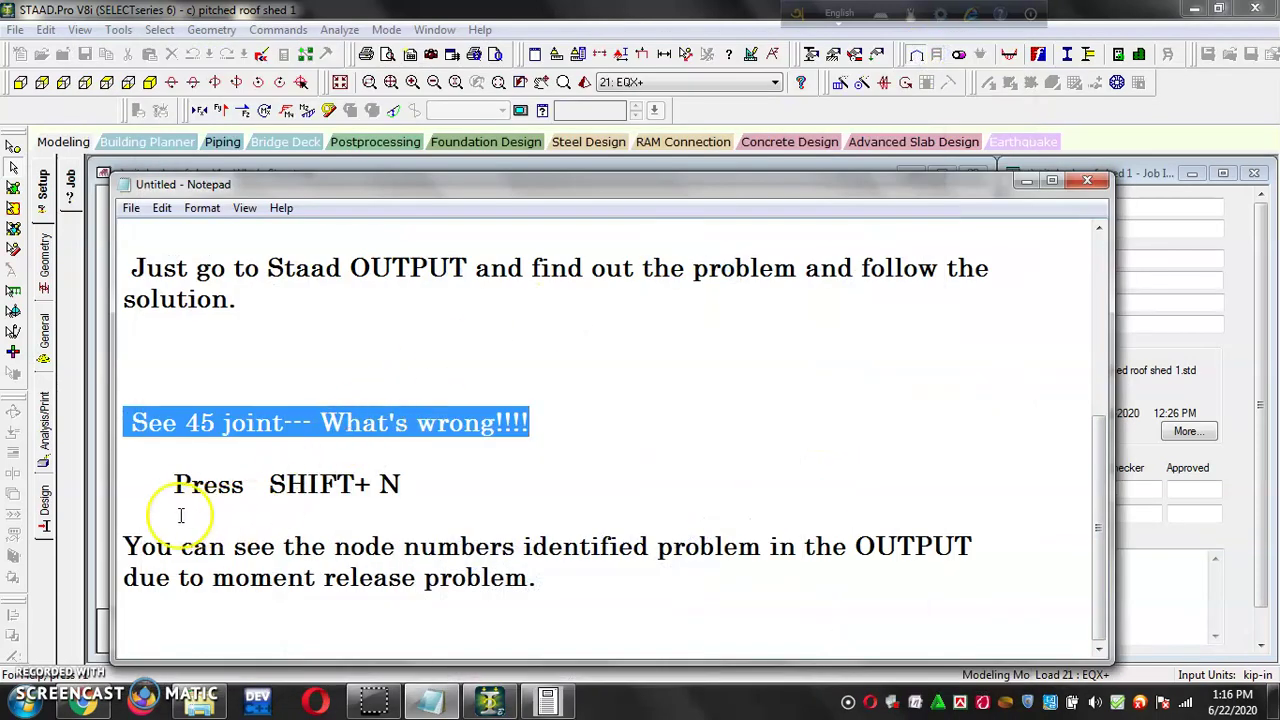
left_click_drag(175, 492, 410, 491)
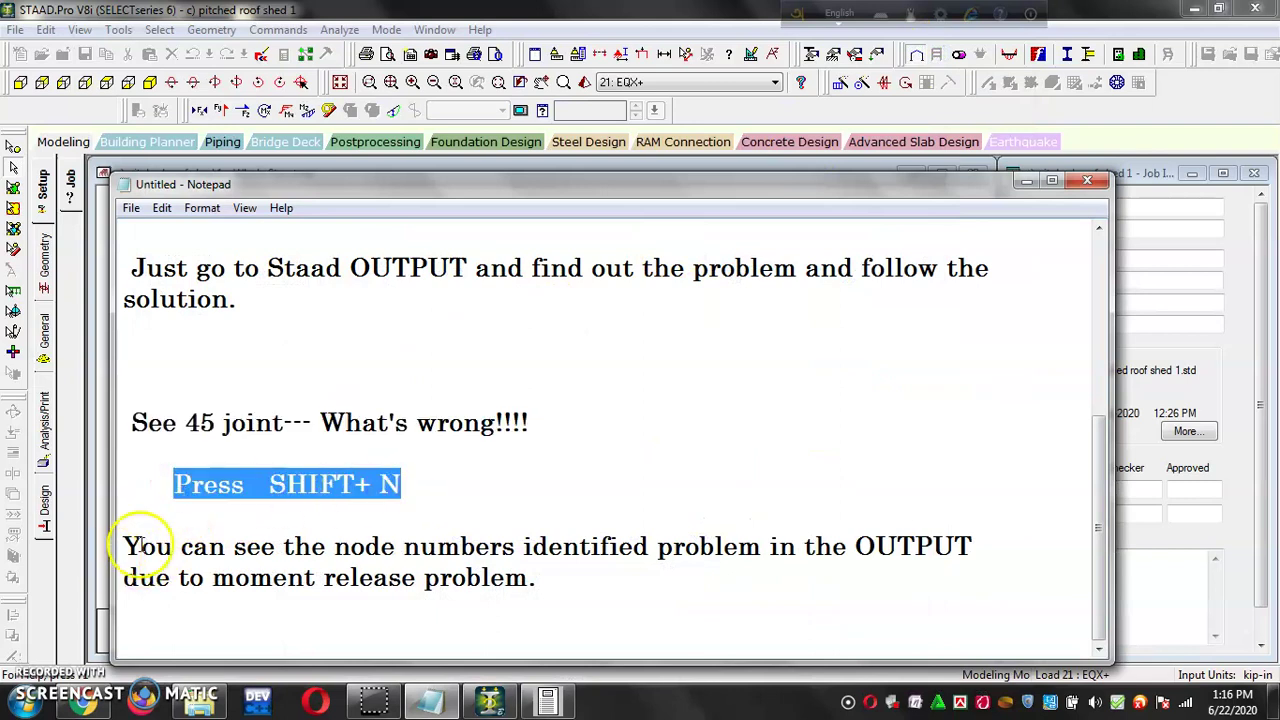
left_click_drag(123, 543, 489, 597)
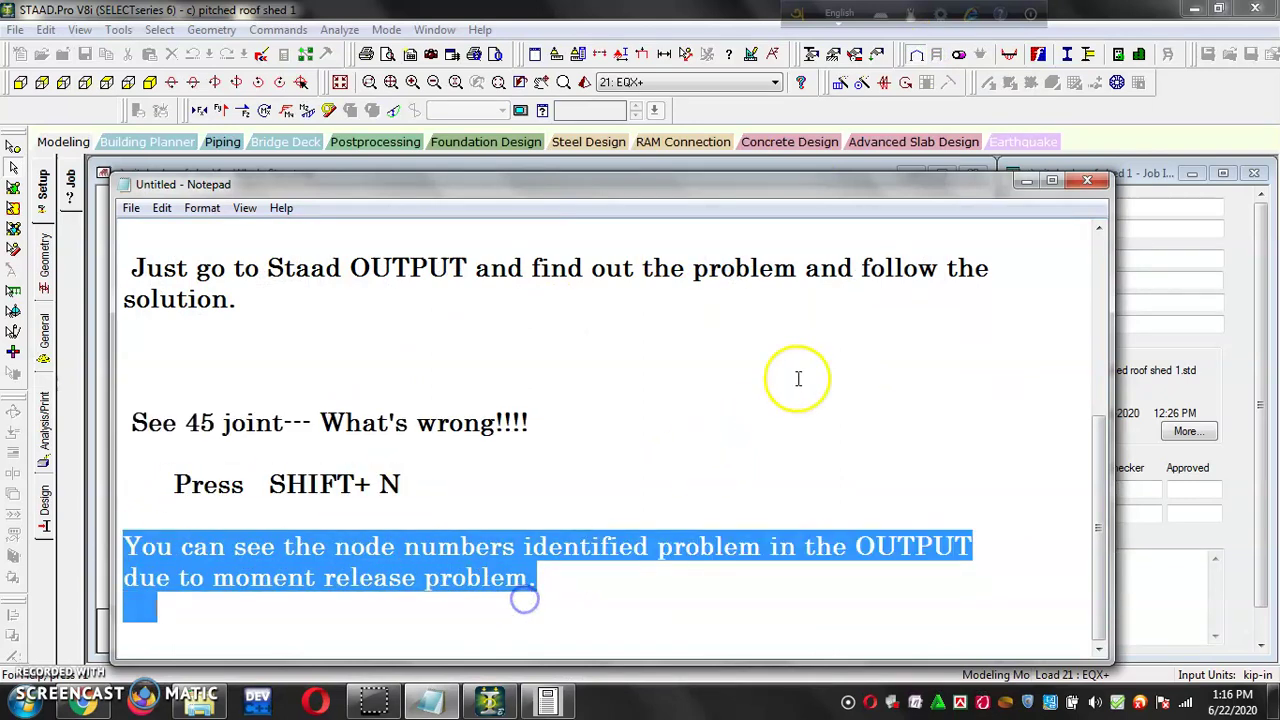
left_click(1022, 183)
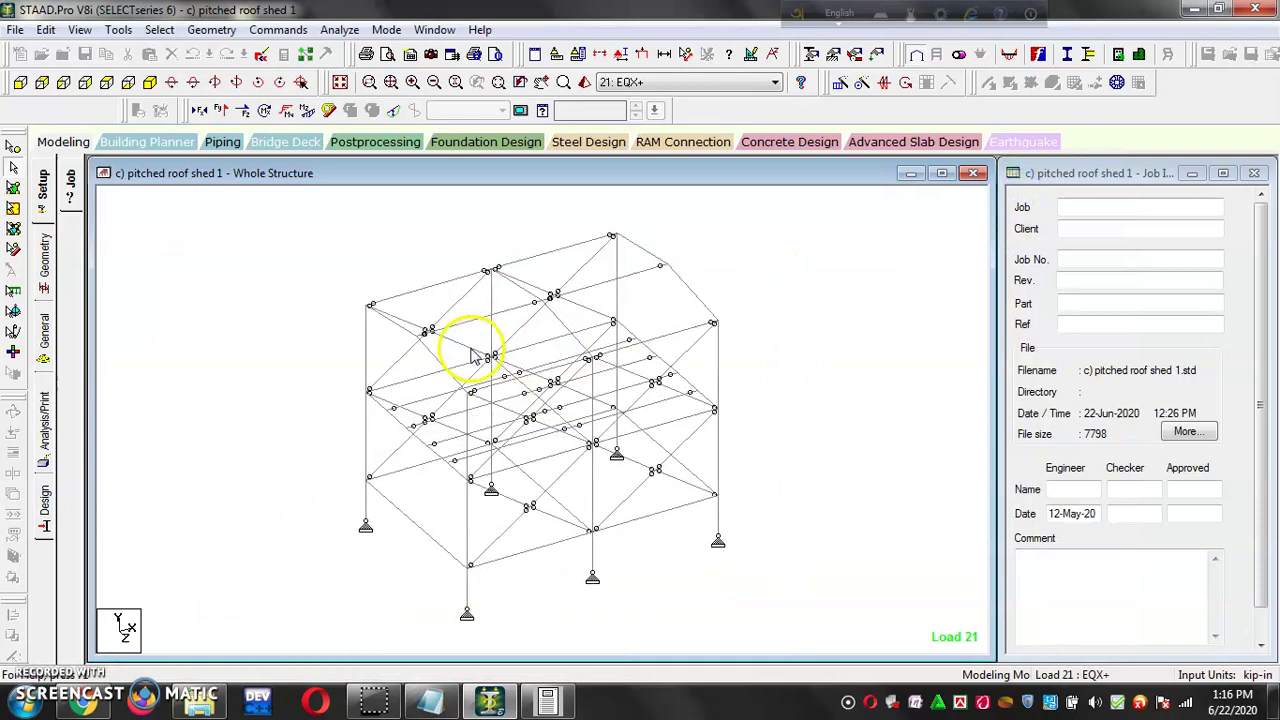
left_click(341, 278)
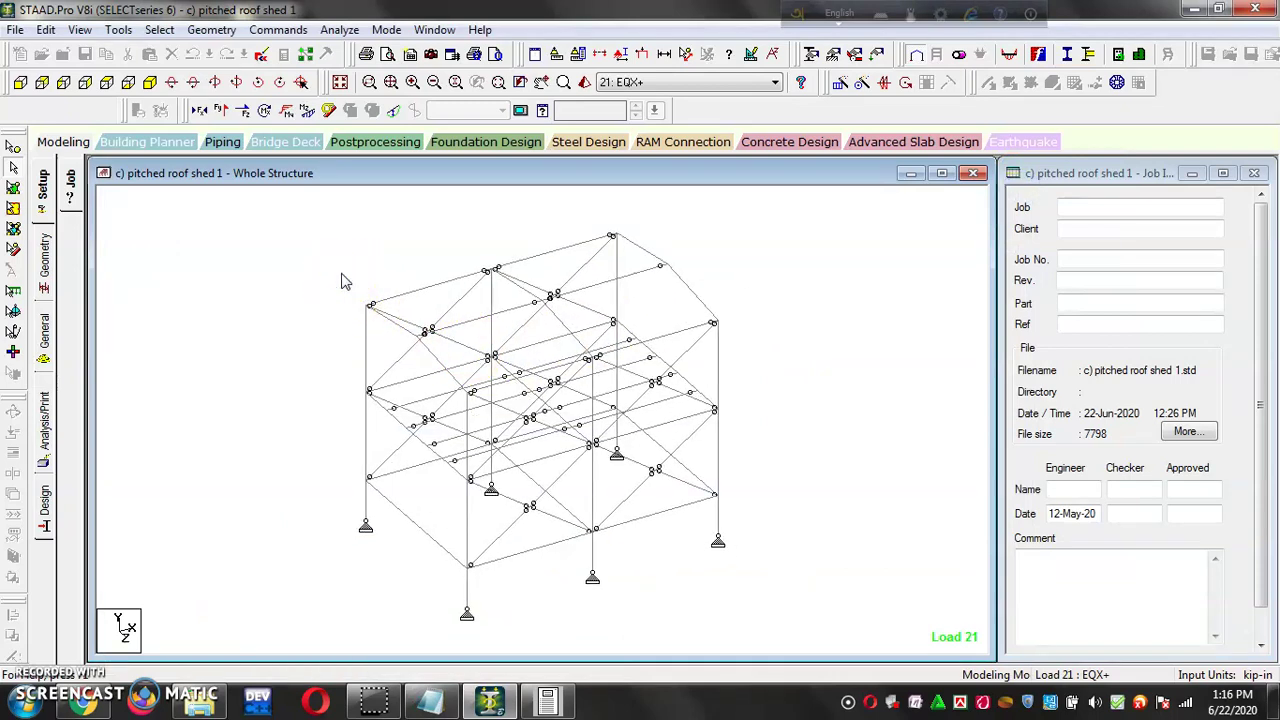
key("shift+n")
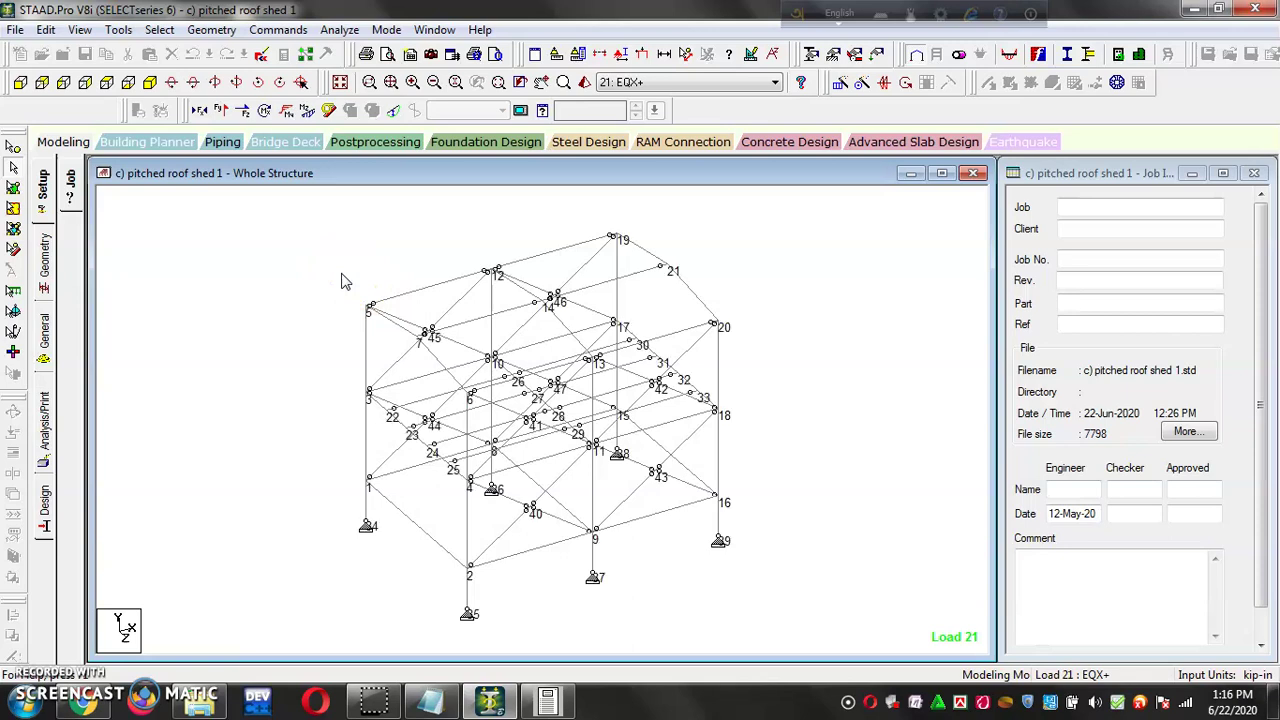
scroll(420, 410, "up", 2)
scroll(422, 430, "up", 2)
scroll(400, 385, "up", 2)
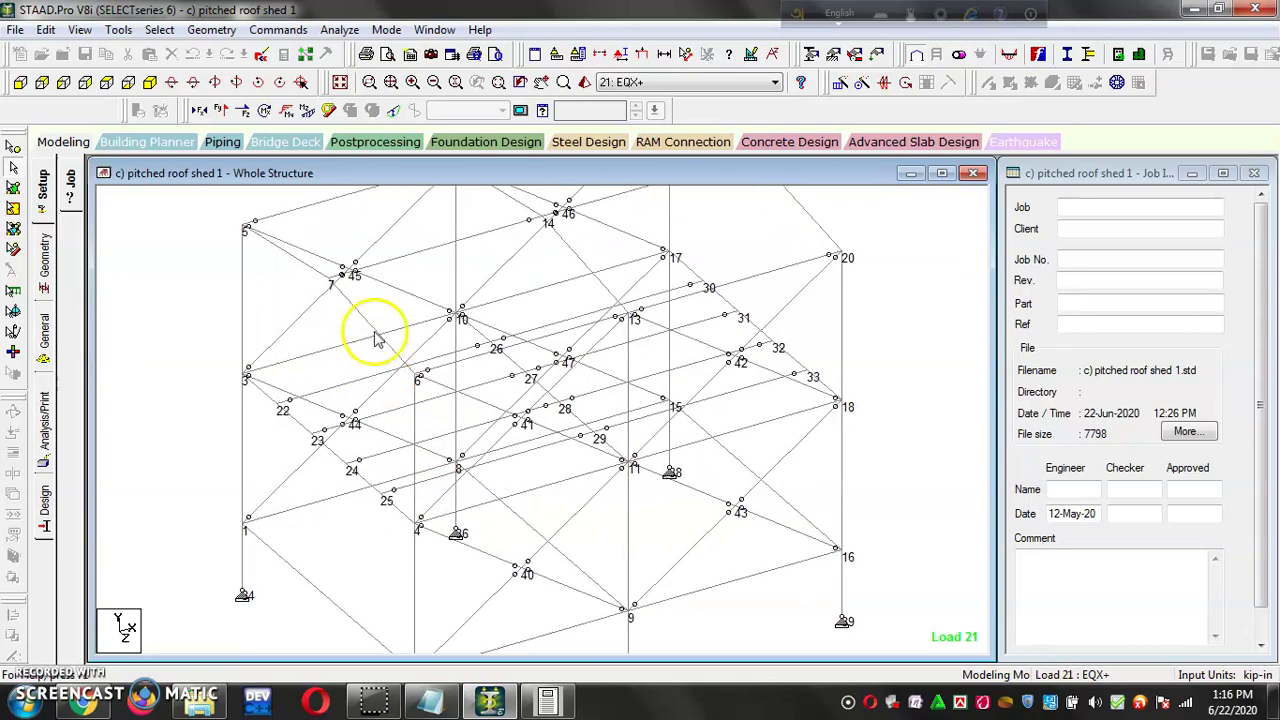
left_click(360, 286)
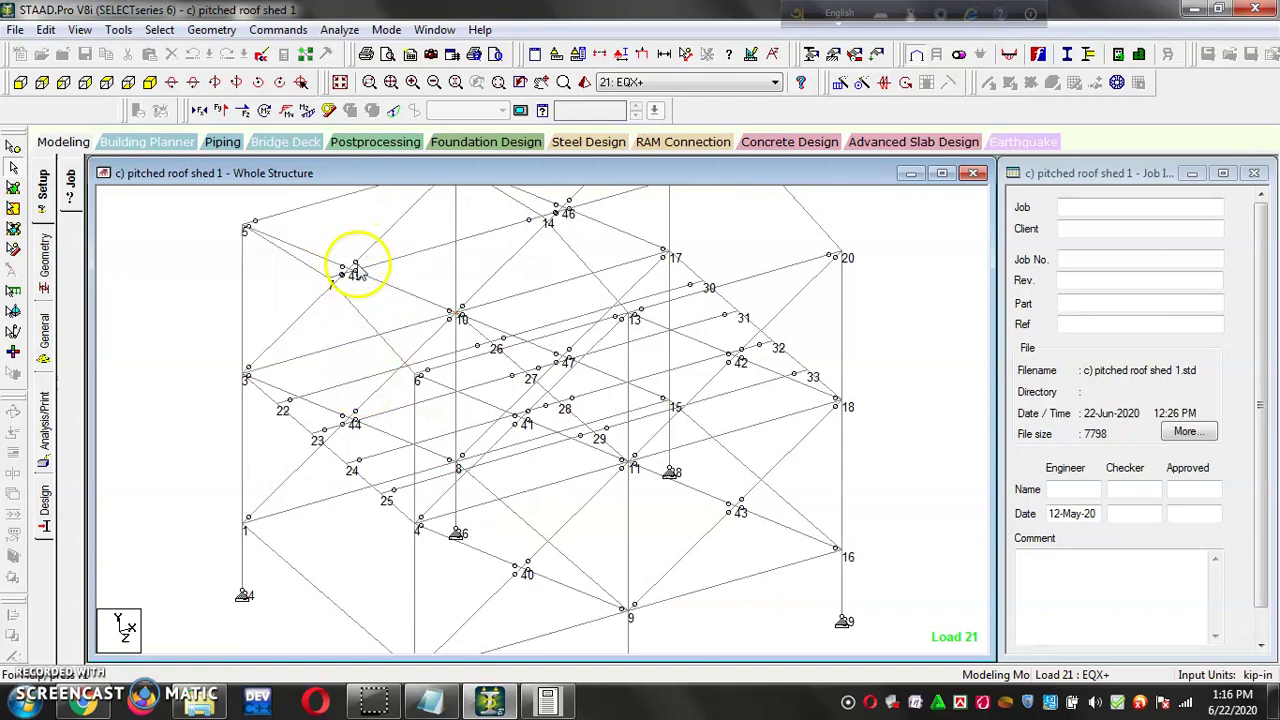
scroll(345, 283, "down", 2)
scroll(365, 298, "down", 2)
scroll(372, 303, "down", 1)
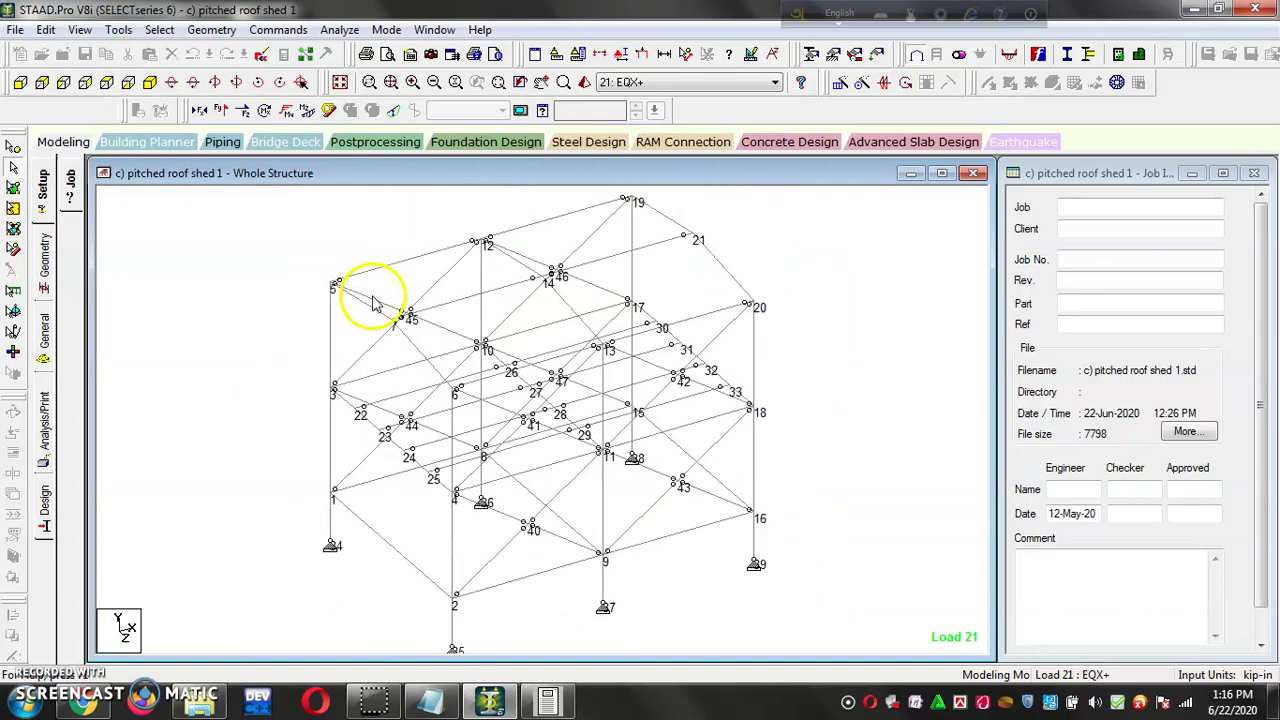
left_click(745, 214)
left_click(141, 86)
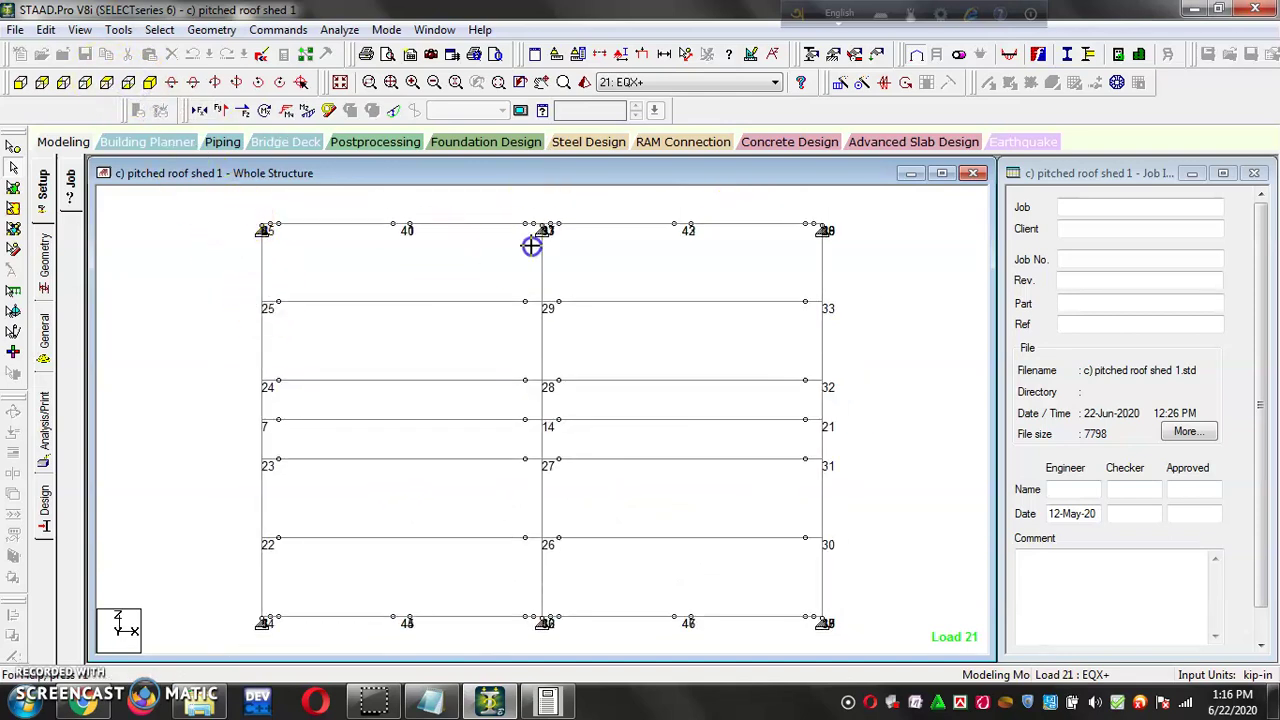
left_click(838, 233)
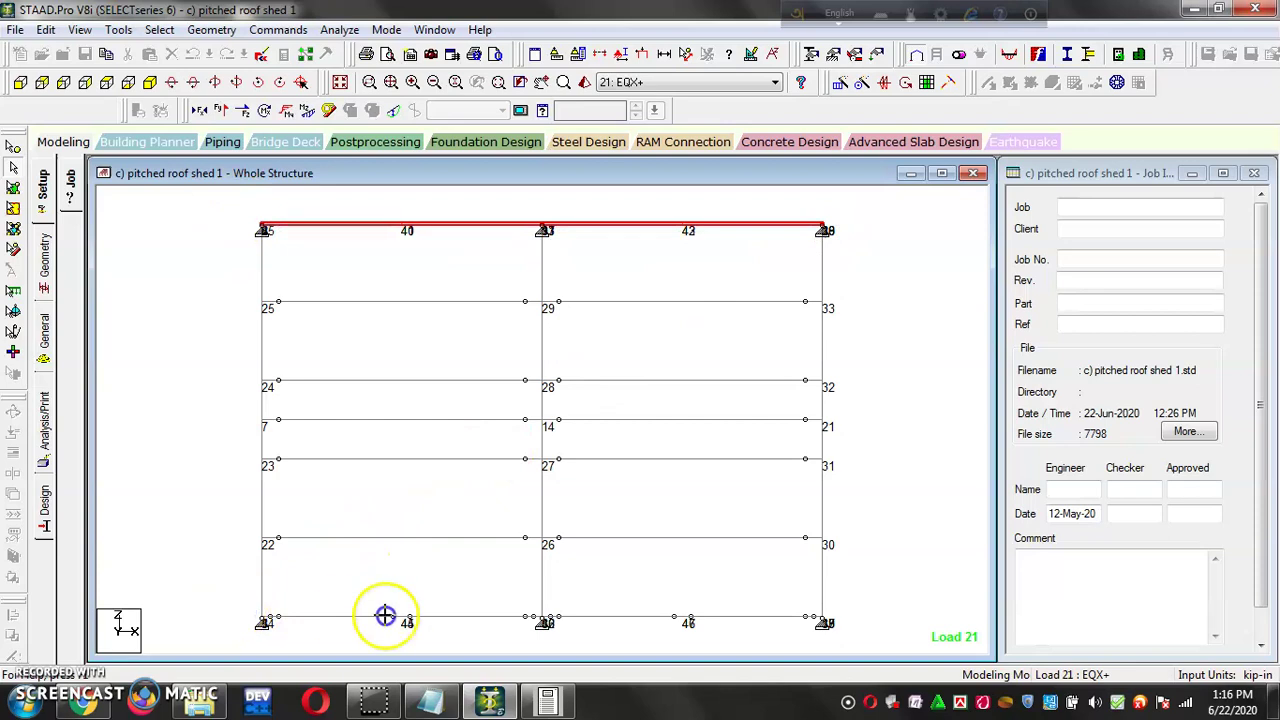
left_click(846, 621, "ctrl")
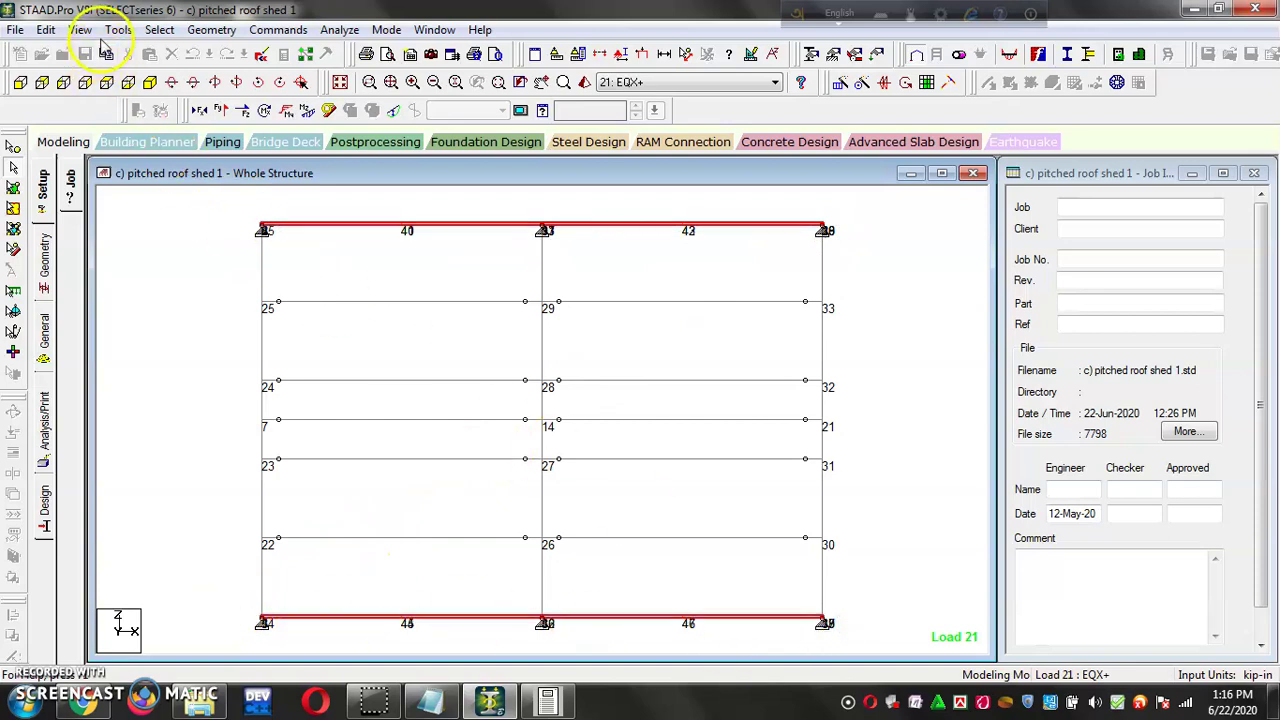
left_click(80, 29)
left_click(106, 88)
left_click(106, 82)
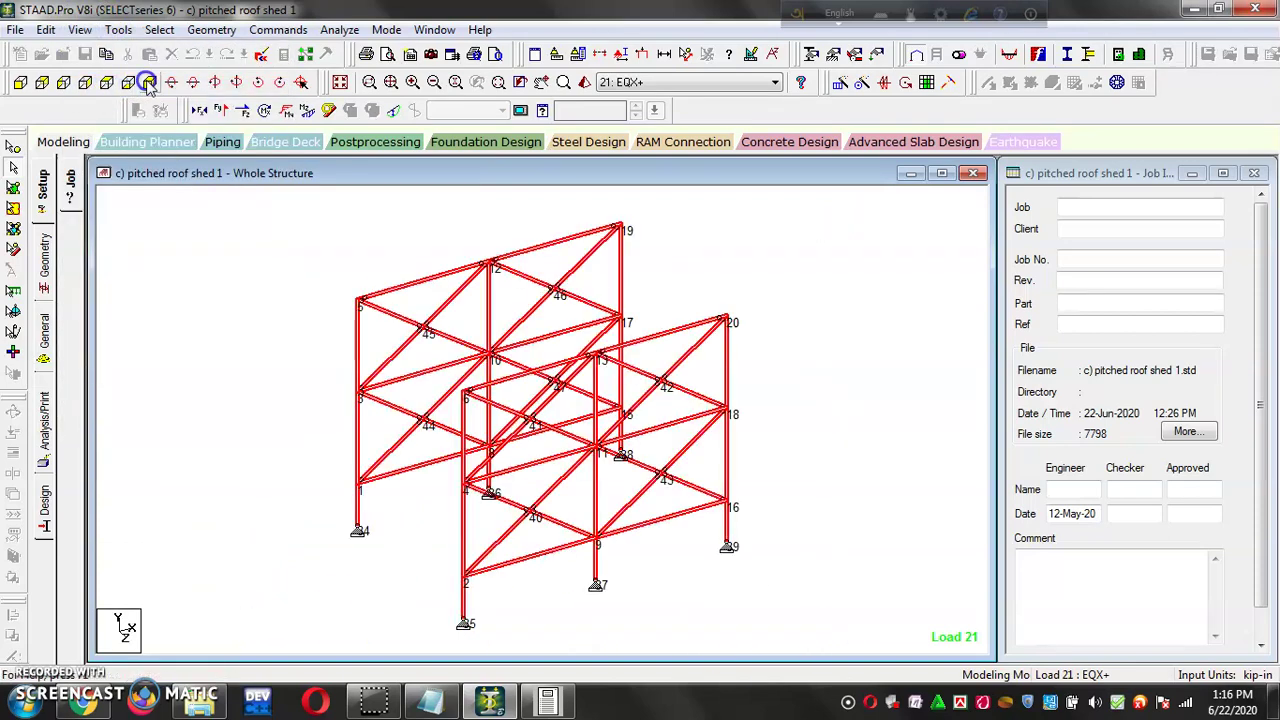
left_click(277, 281)
scroll(397, 336, "up", 1)
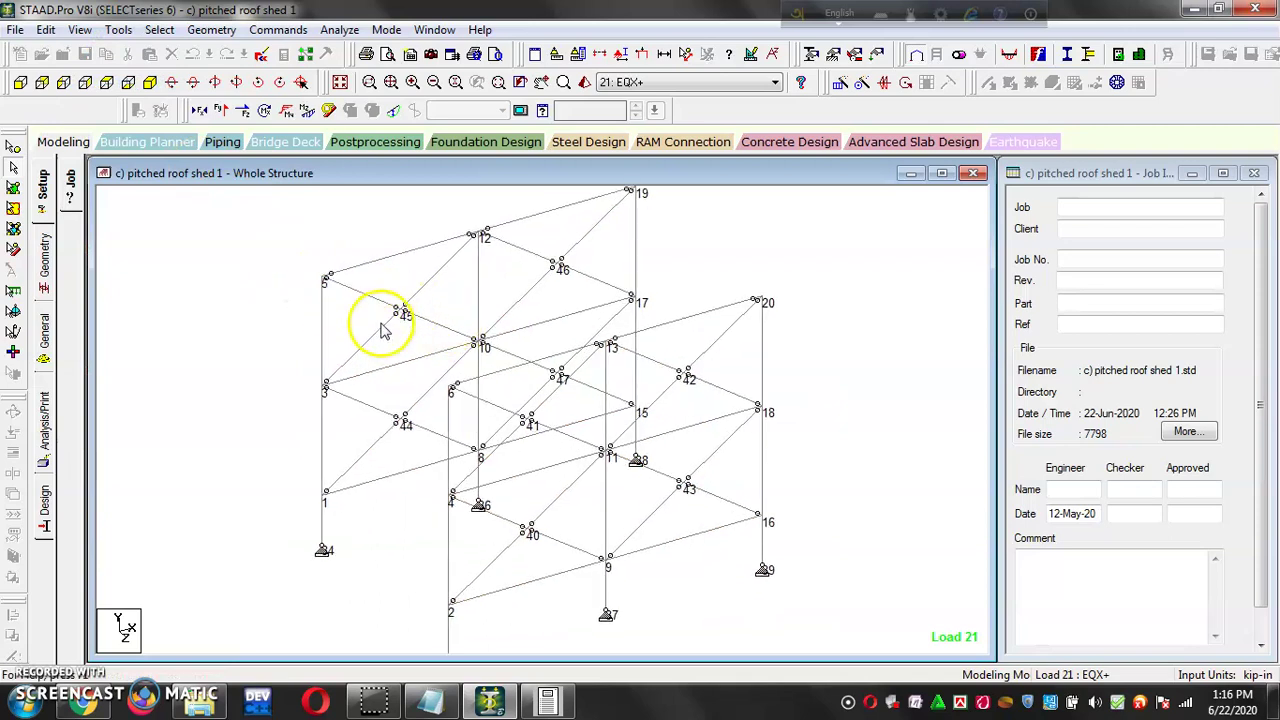
scroll(420, 322, "down", 1)
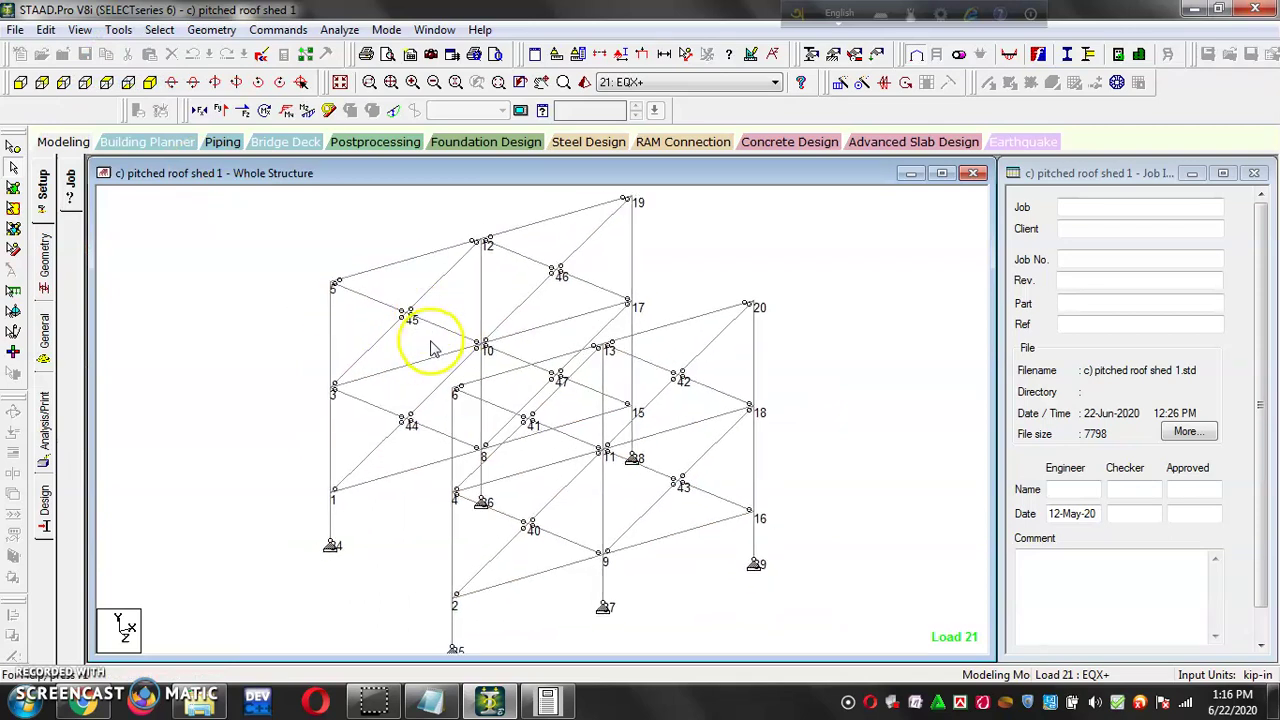
key("alt+Tab")
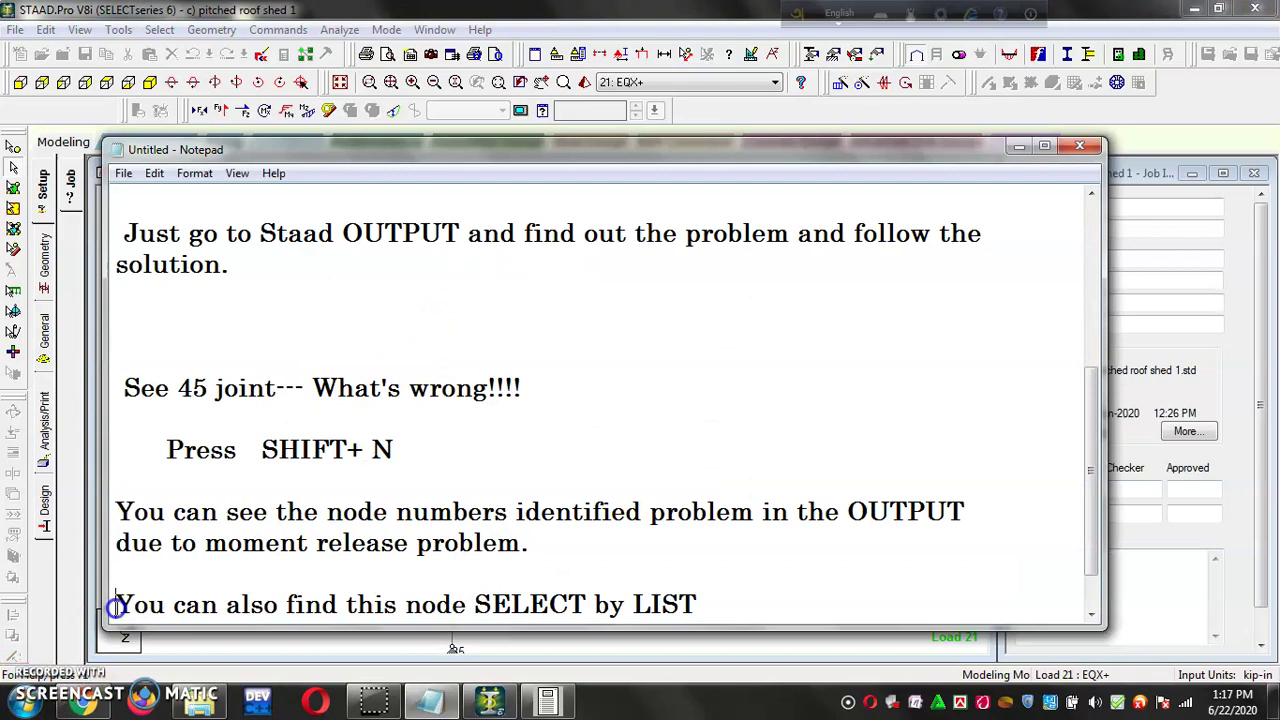
left_click_drag(117, 603, 383, 621)
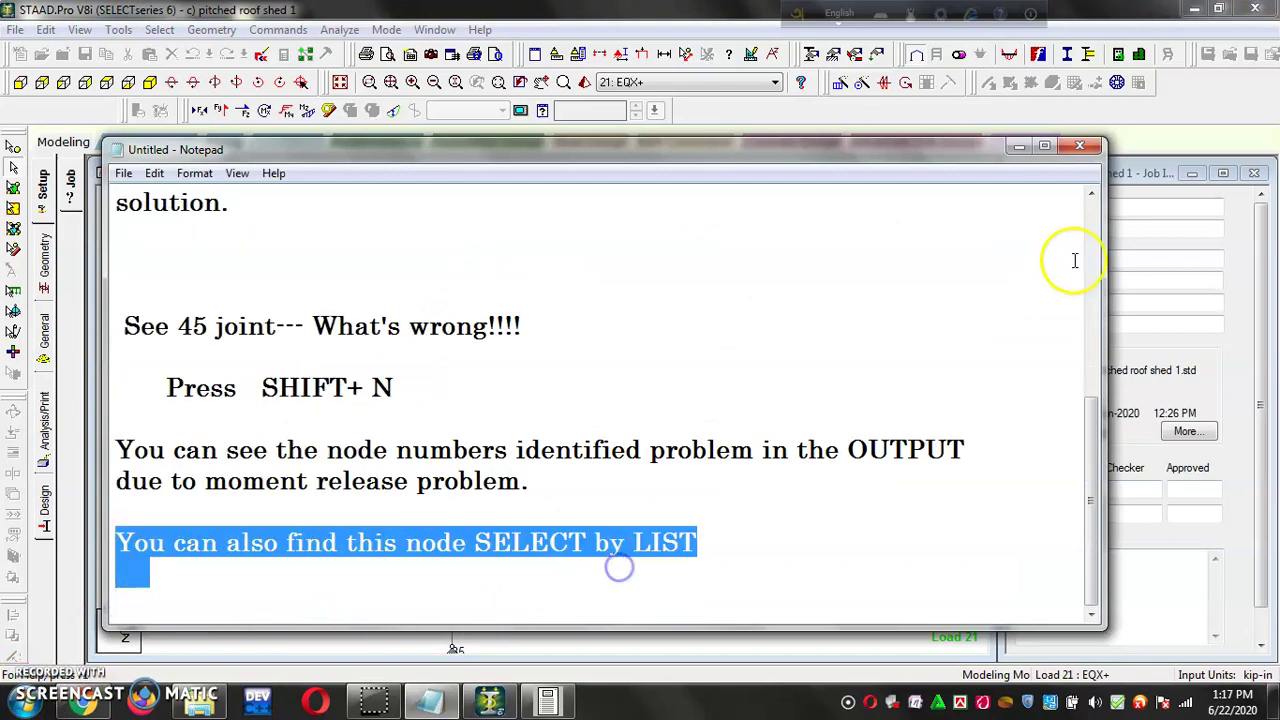
left_click(1019, 146)
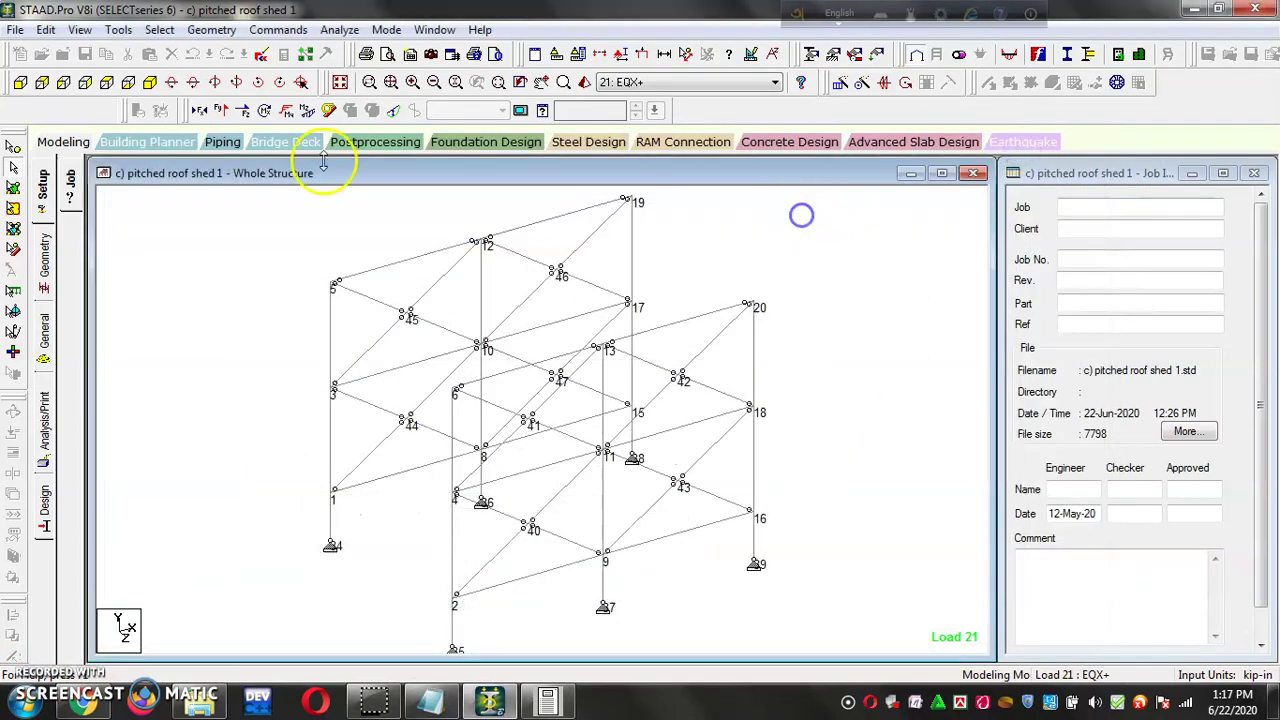
Select node 45 via Select > By List > Nodes, then highlight 'moment release problem' in the notes.
left_click(172, 31)
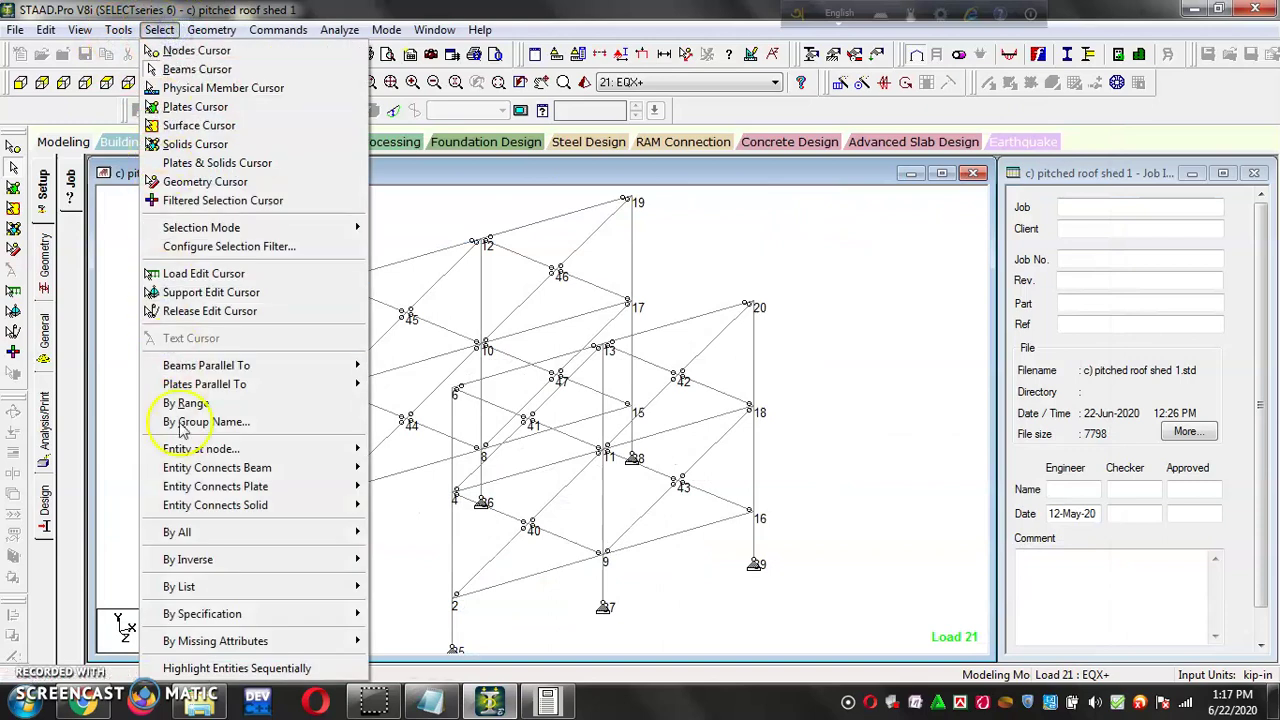
mouse_move(179, 586)
left_click(400, 587)
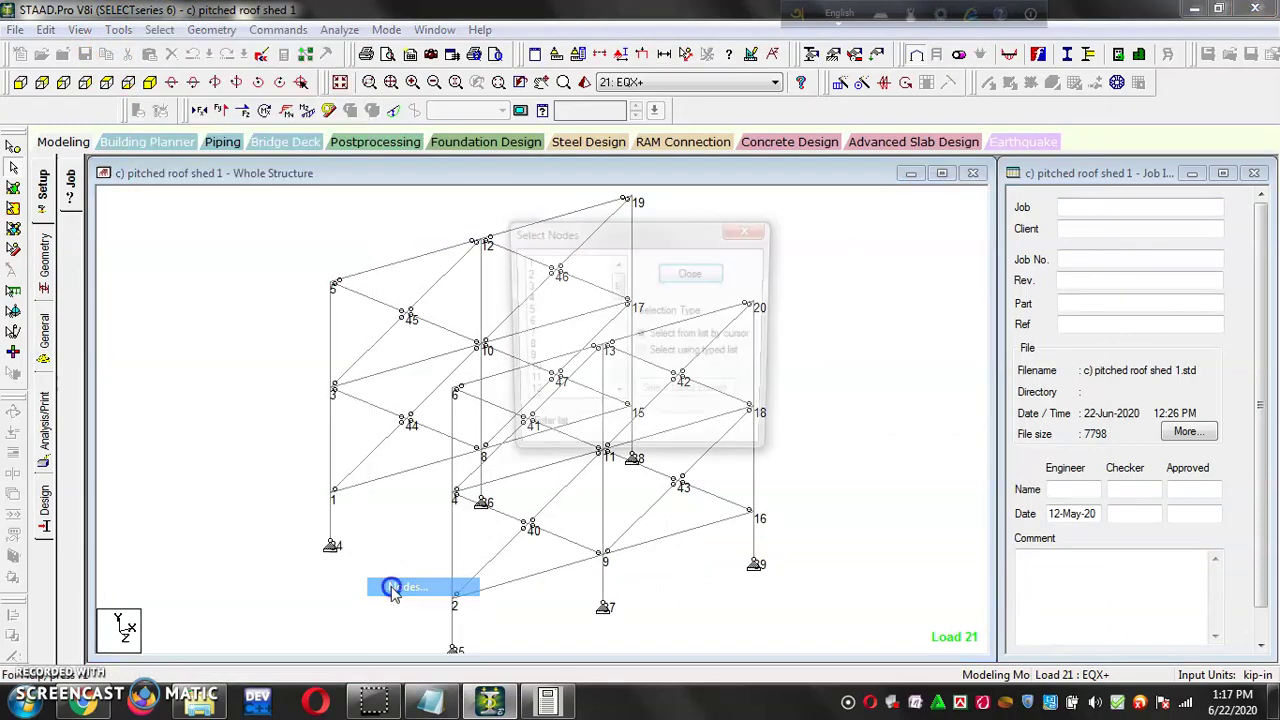
left_click_drag(616, 288, 616, 360)
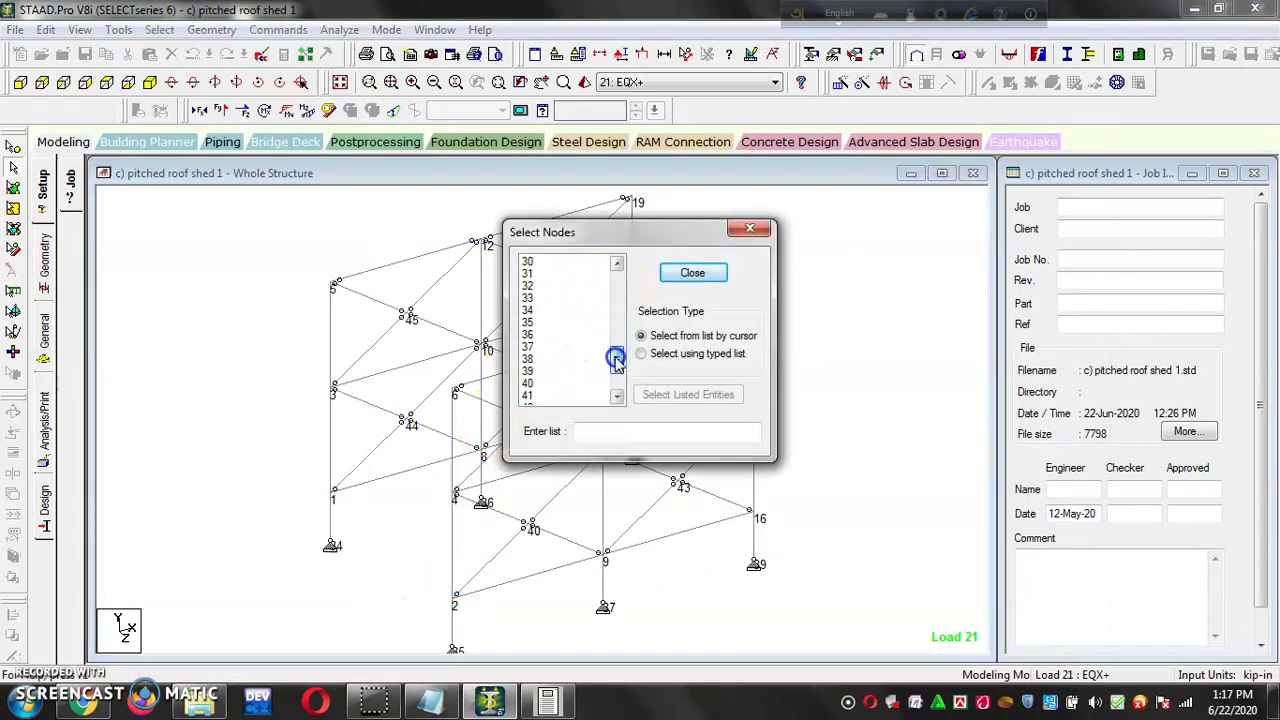
left_click(530, 371)
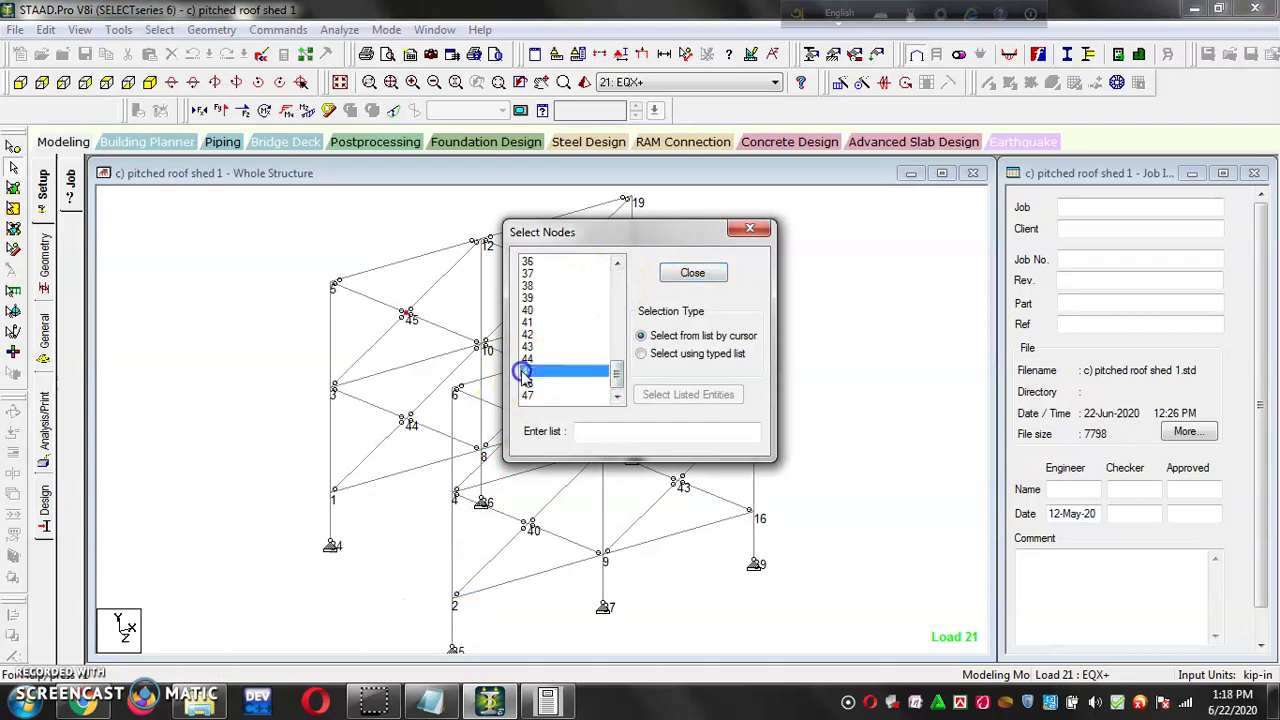
left_click(679, 278)
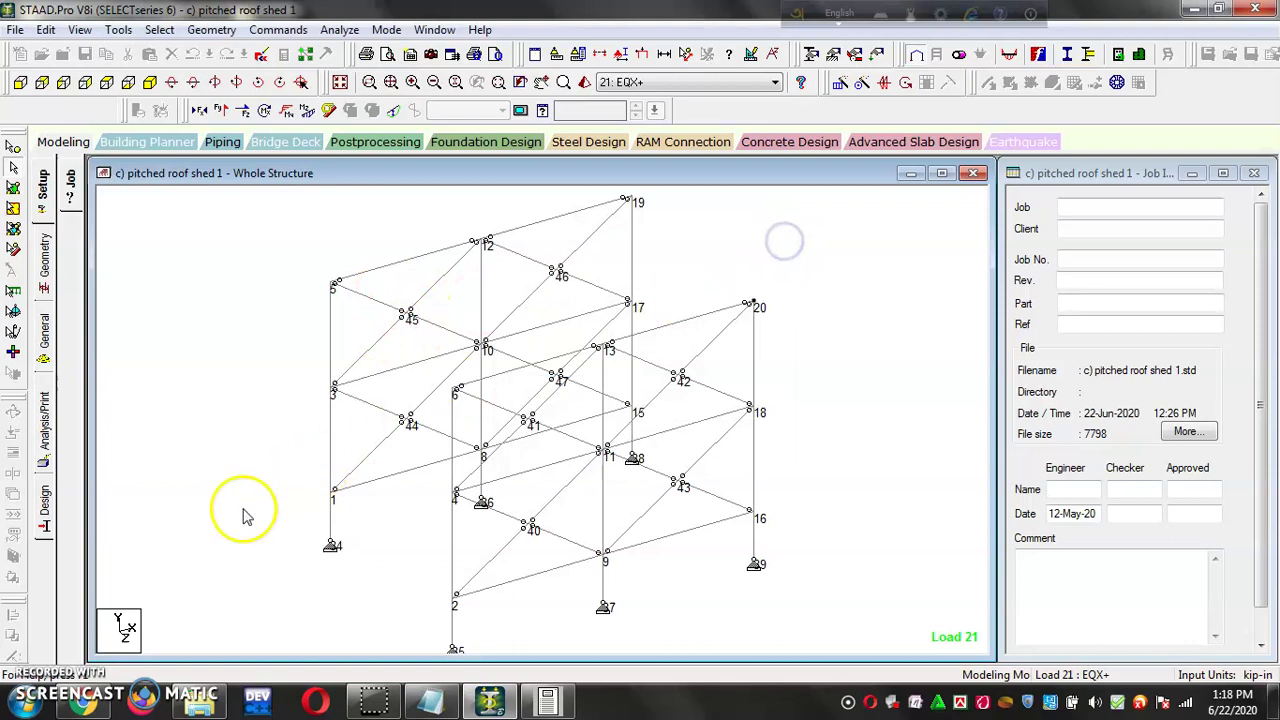
key("alt+Tab")
left_click_drag(205, 481, 461, 492)
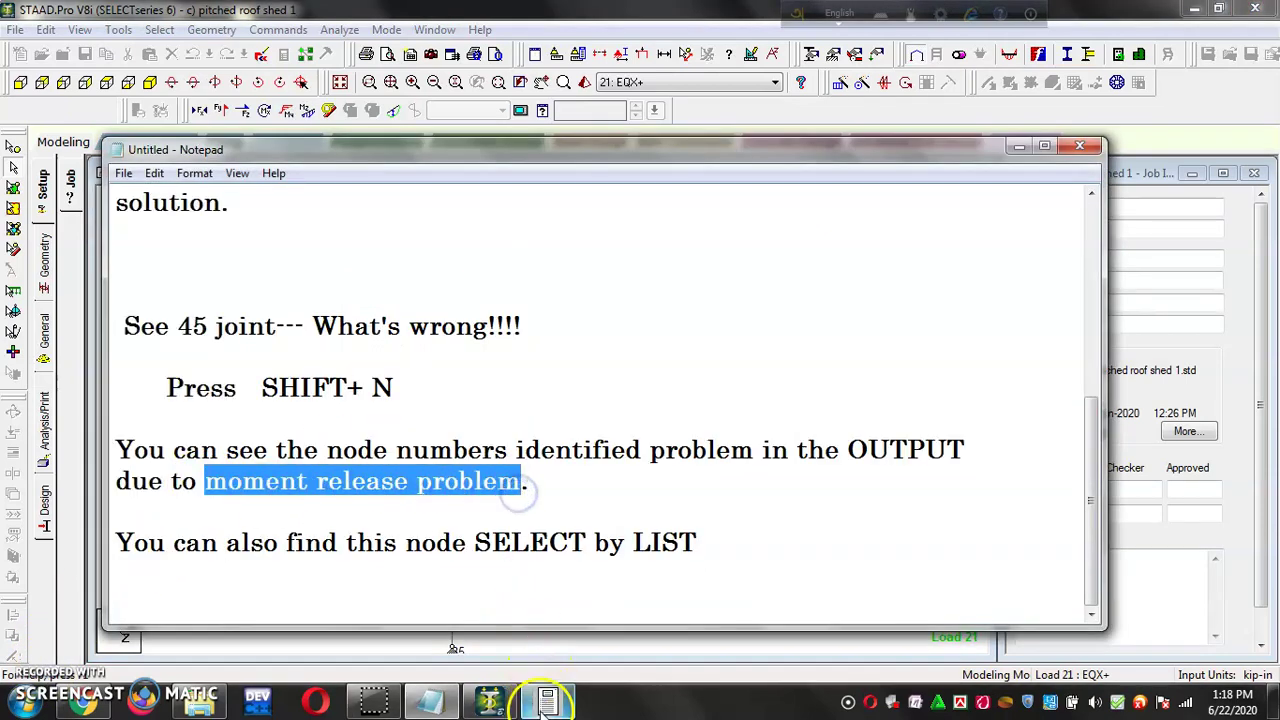
Reread the joint 45 zero-stiffness explanation about released members, close the report, and minimize Notepad.
key("alt+Tab")
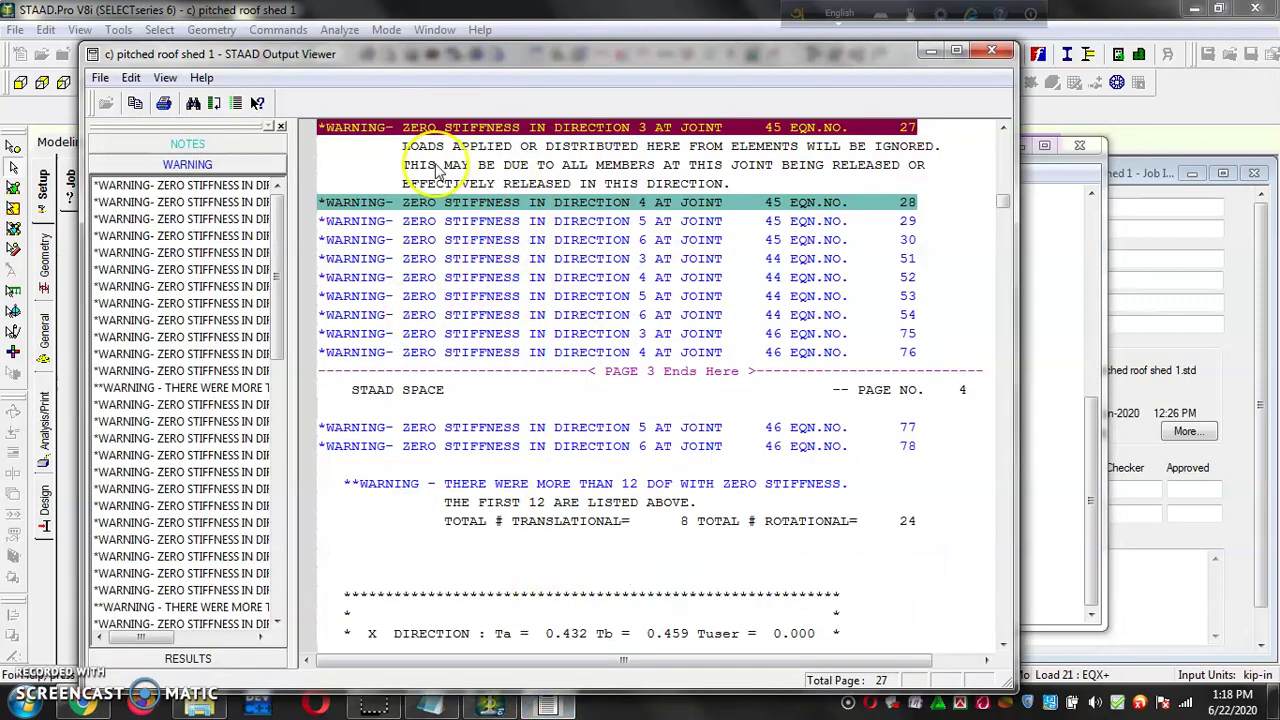
left_click(404, 148)
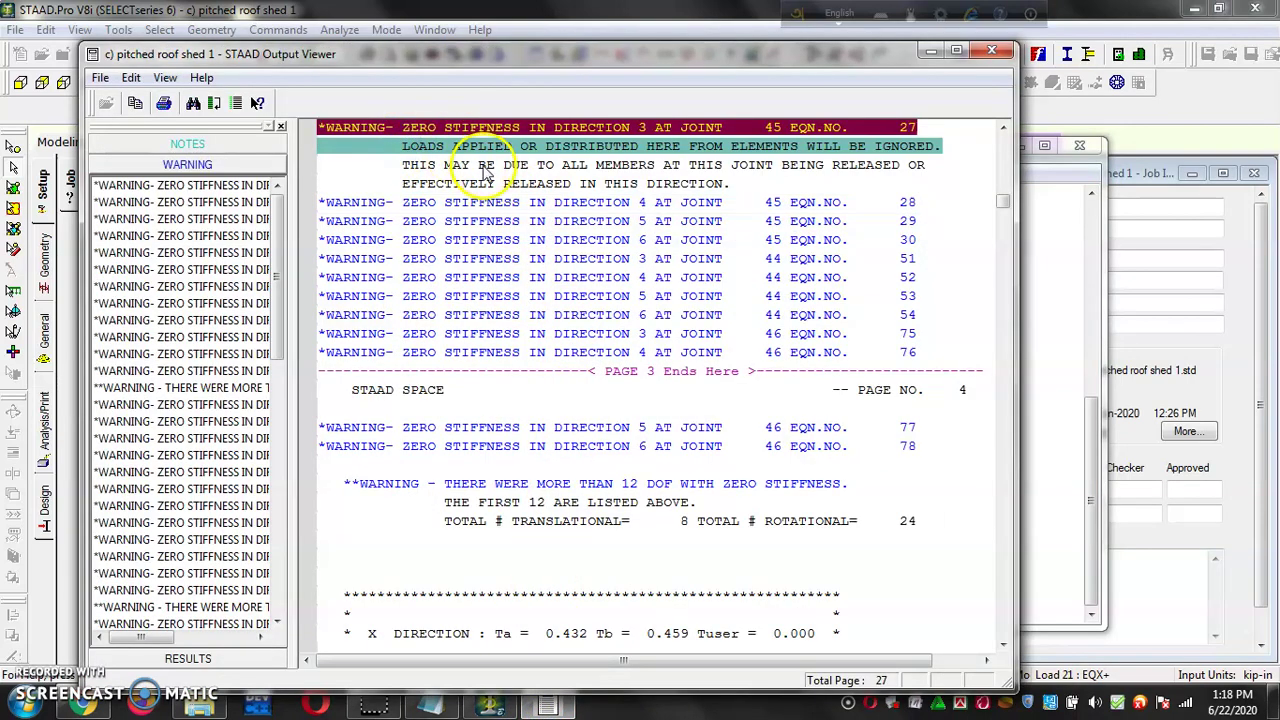
left_click(485, 165)
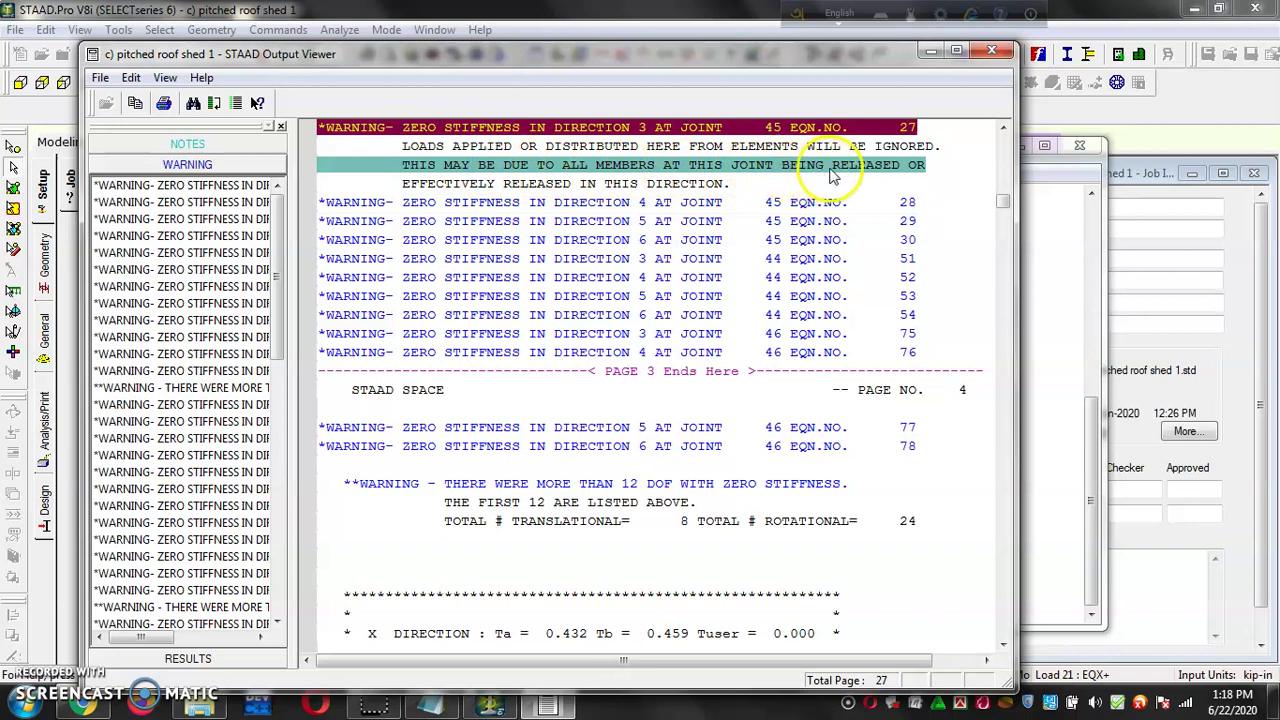
left_click(448, 190)
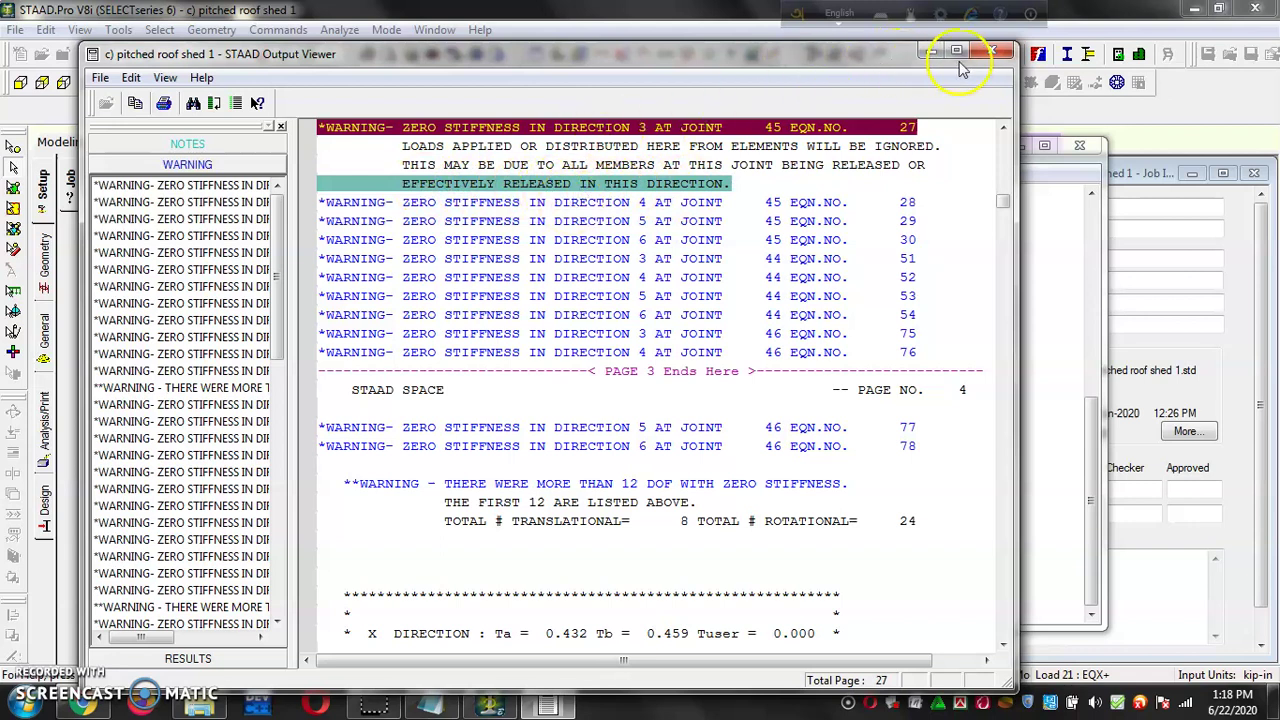
left_click(990, 51)
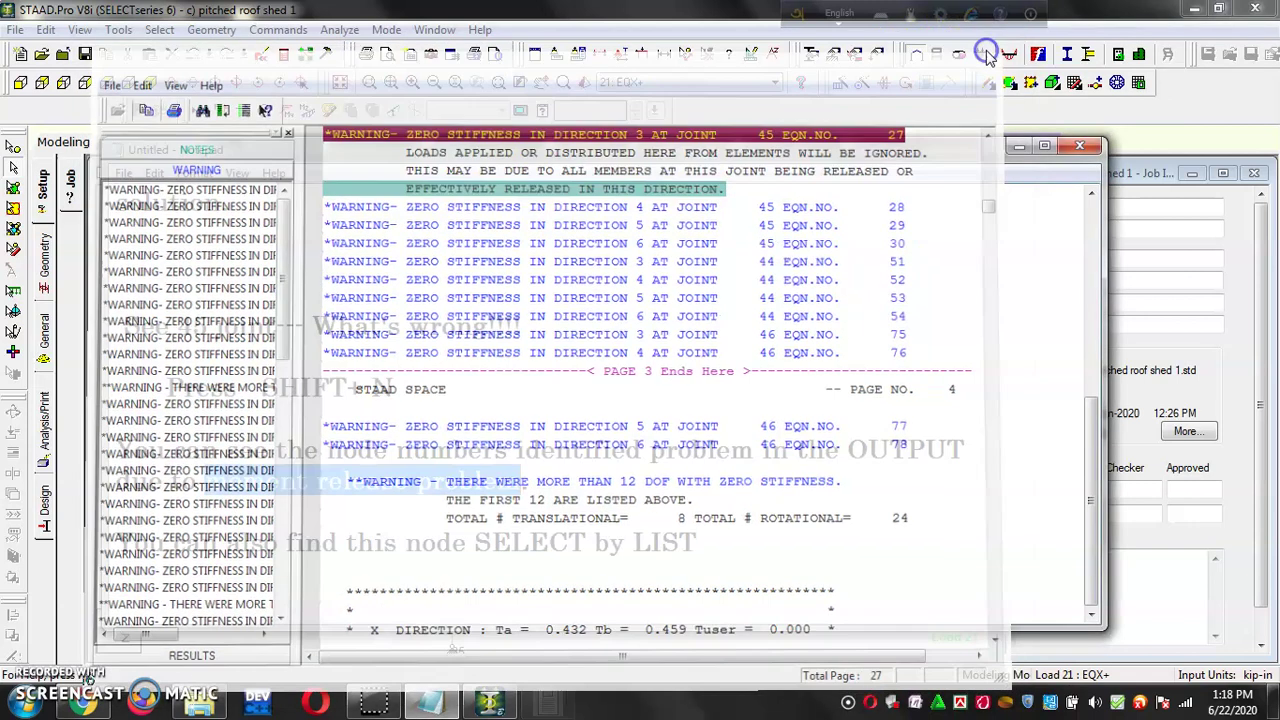
left_click(1014, 148)
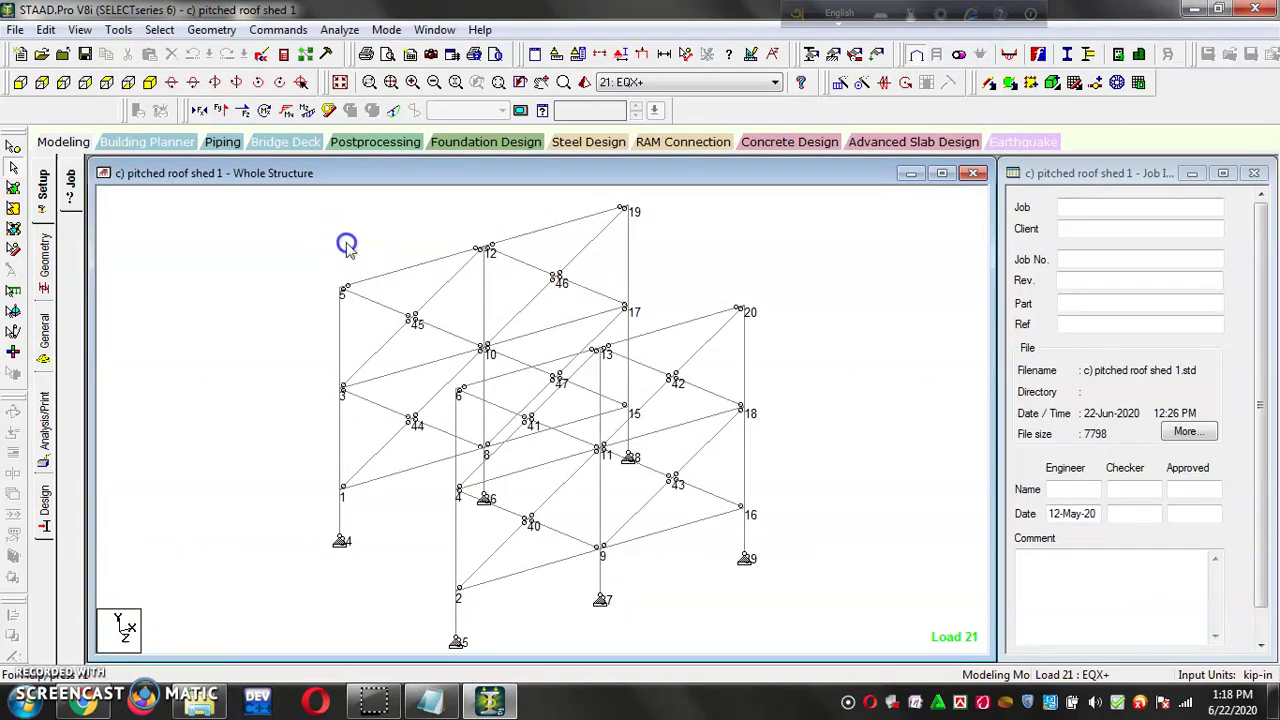
Select the crossing diagonal brace pairs at nodes 45, 46, 47, 44, 40, 41, 42 and 43.
left_click(413, 318)
left_click(559, 276, "ctrl")
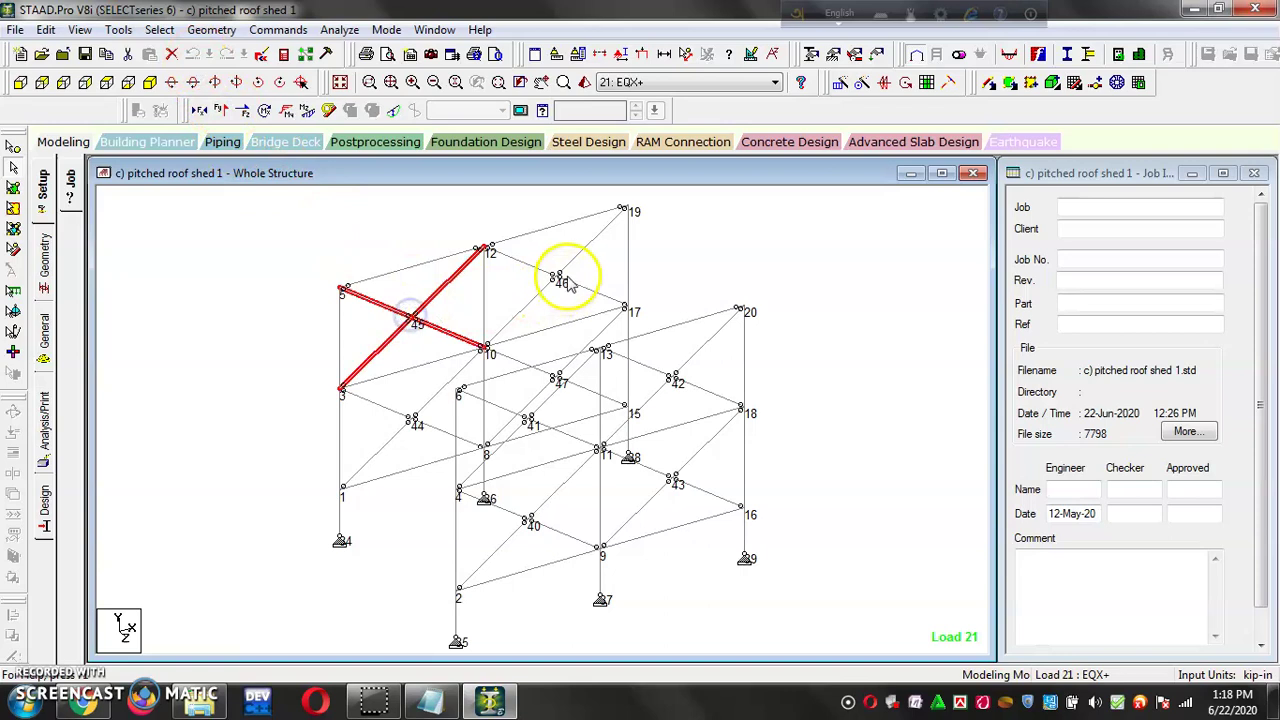
left_click(558, 372, "ctrl")
left_click(412, 418, "ctrl")
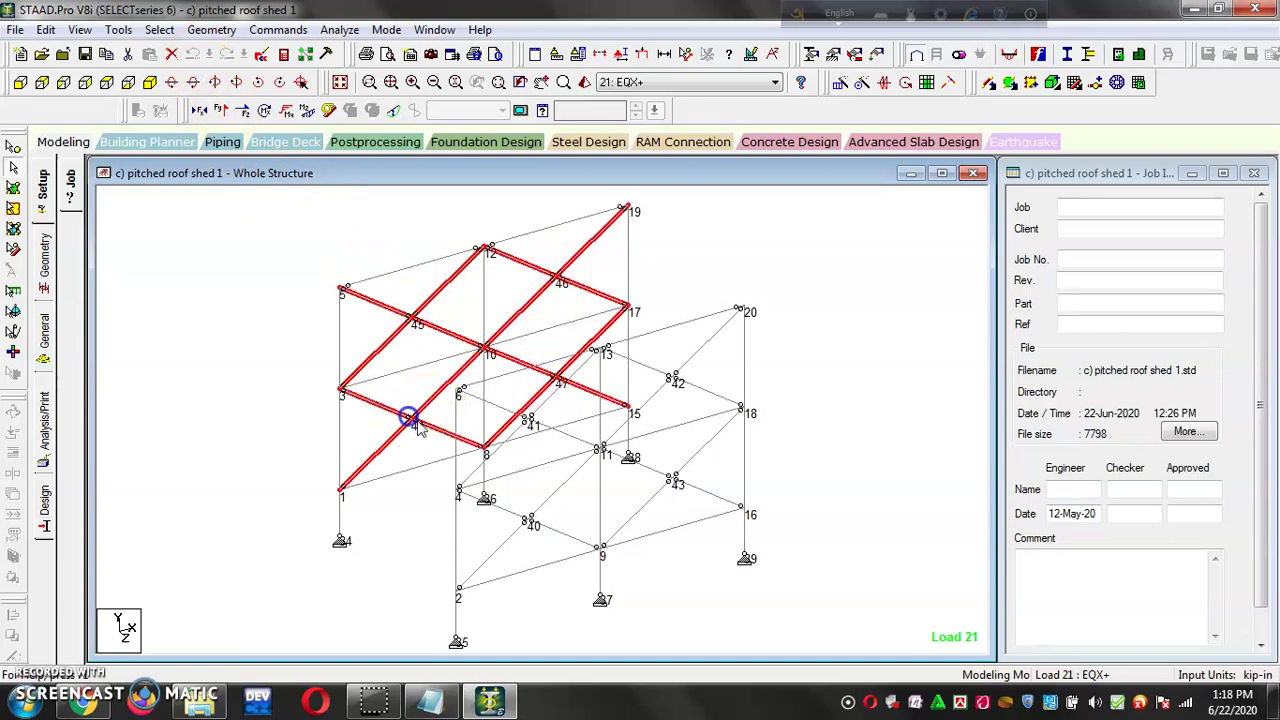
left_click(530, 524, "ctrl")
left_click(528, 420, "ctrl")
left_click(670, 378, "ctrl")
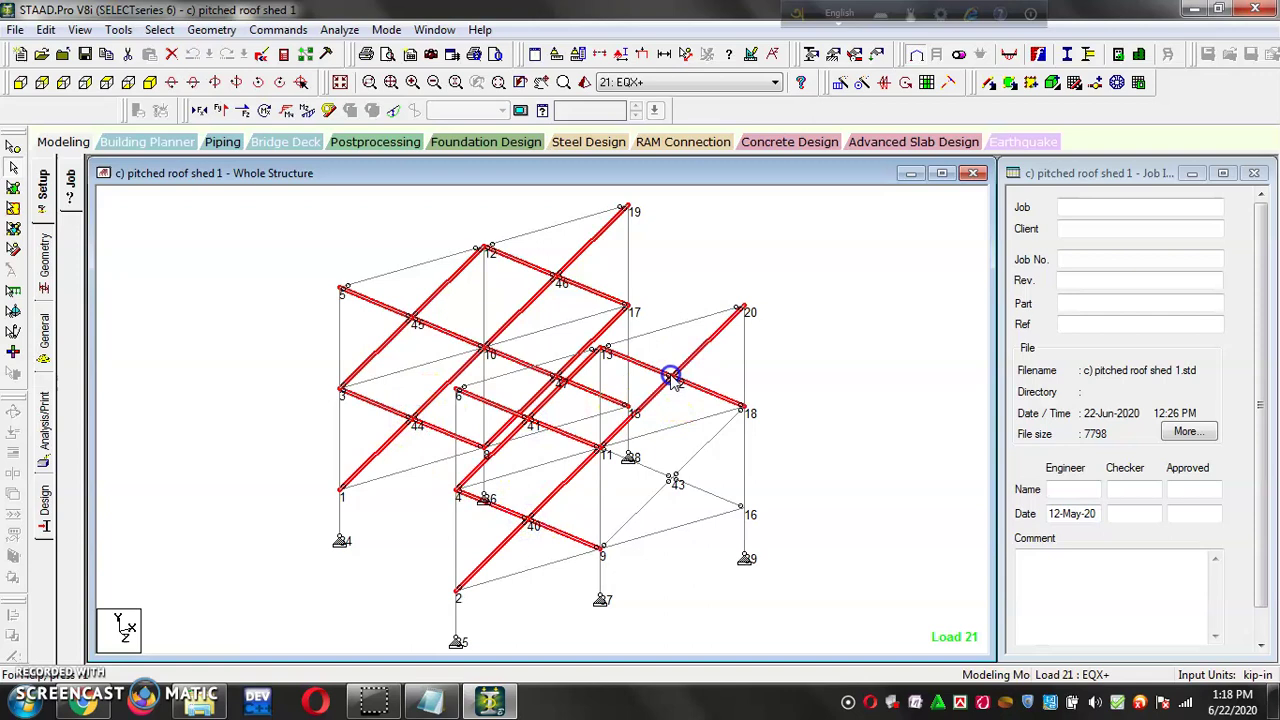
left_click(672, 479, "ctrl")
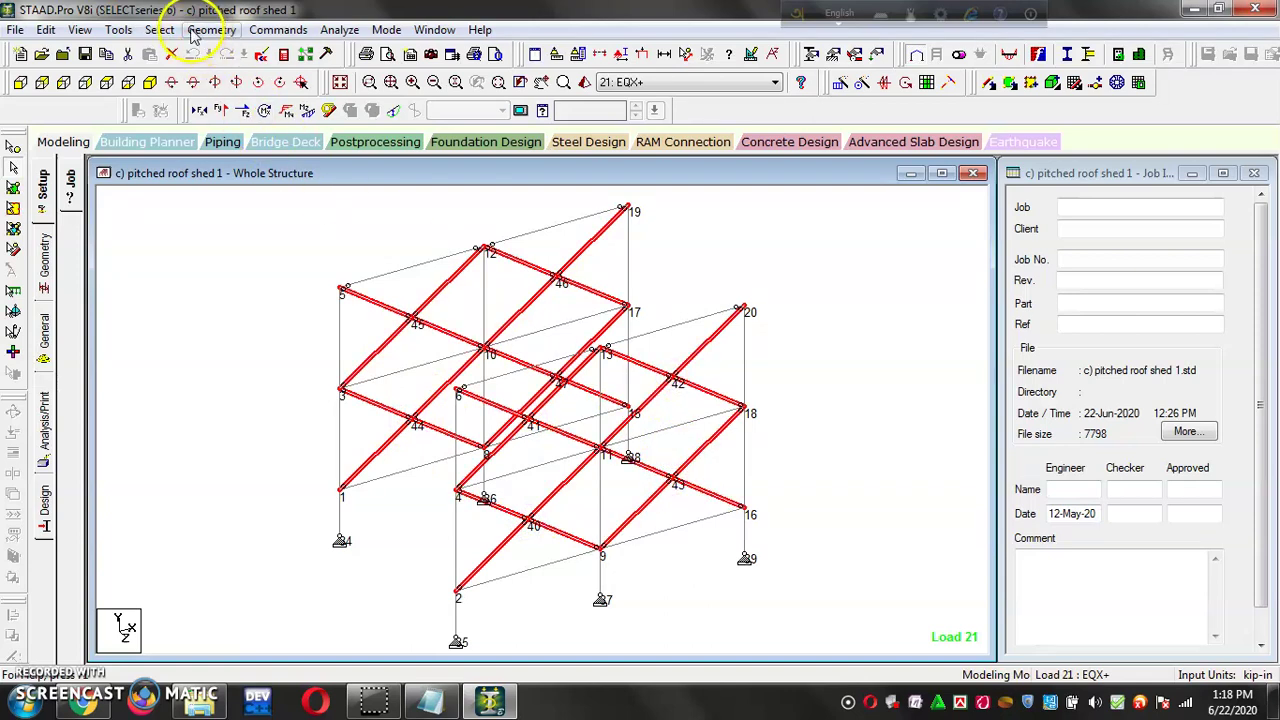
left_click(254, 31)
mouse_move(323, 188)
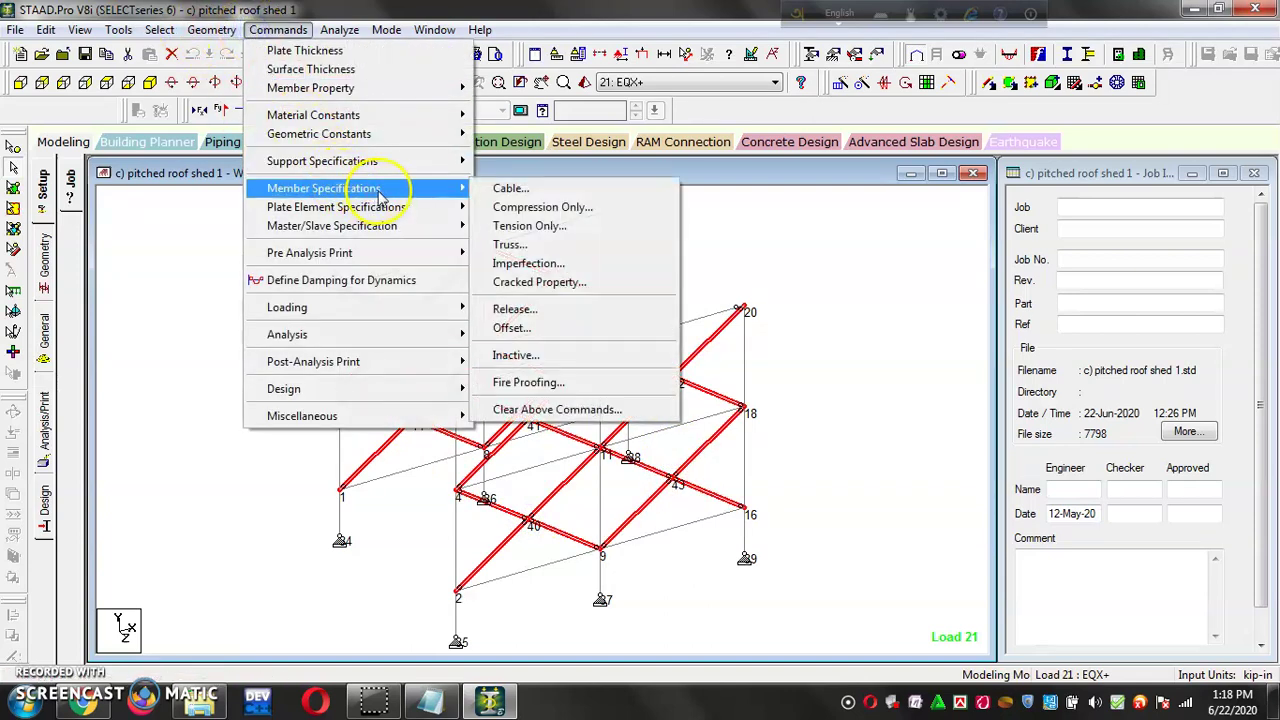
Remove the END MX MY MZ release from the selected braces, agreeing to discard old results.
left_click(514, 309)
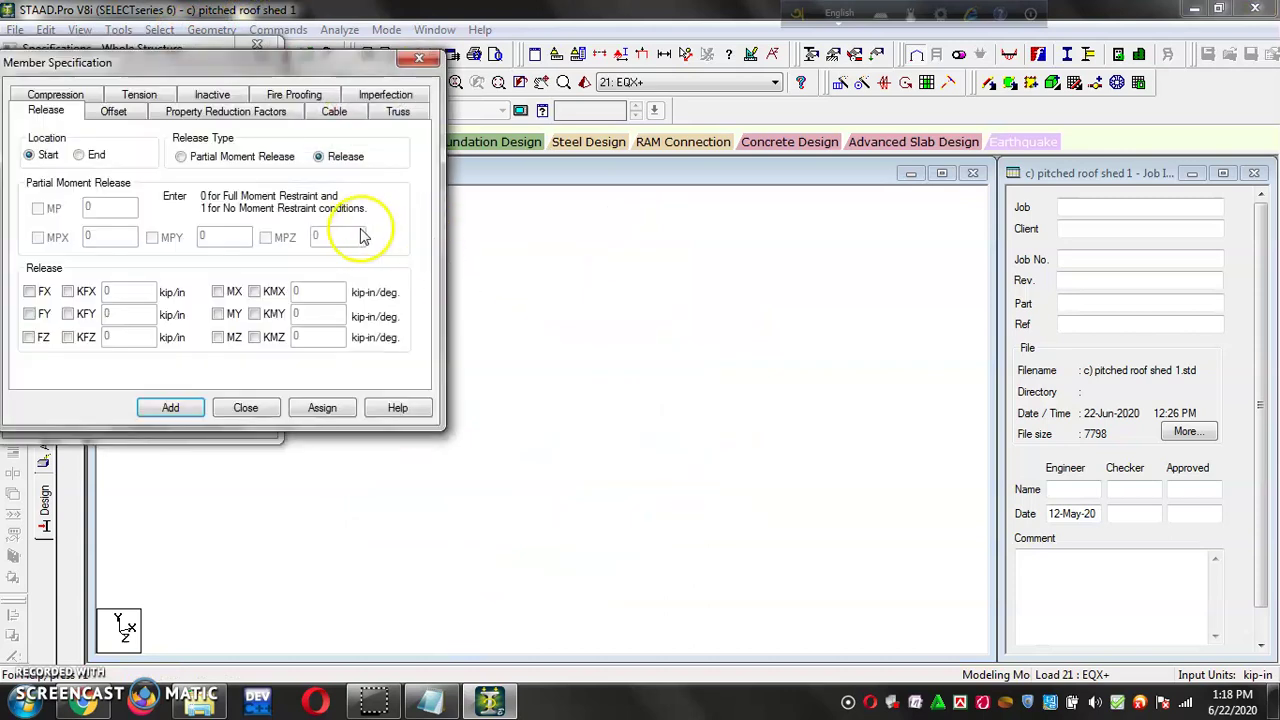
left_click(410, 62)
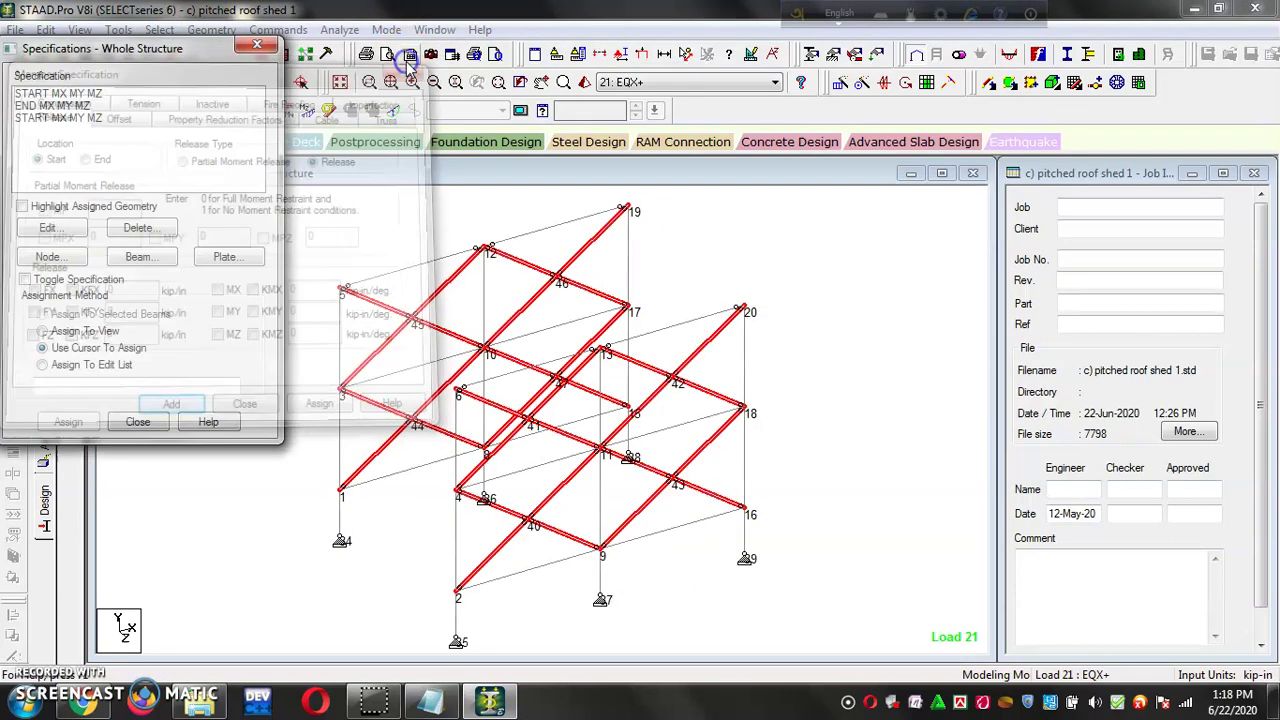
left_click(45, 95)
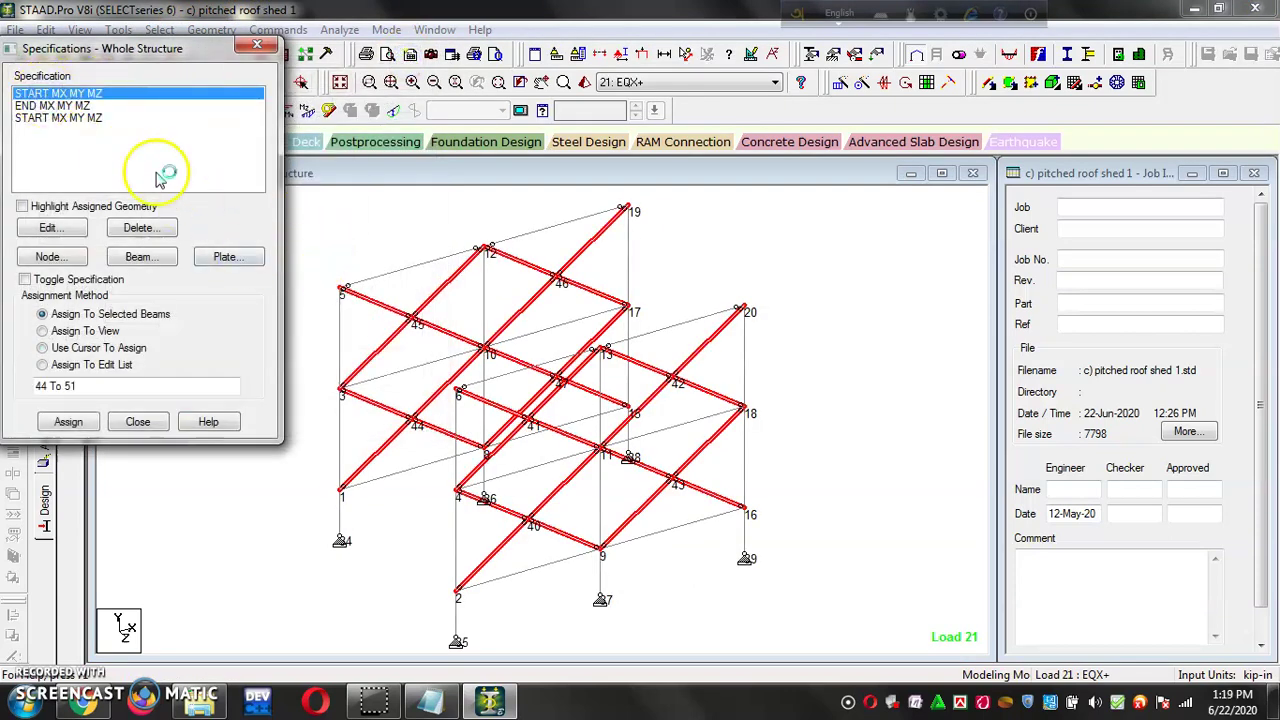
left_click(55, 105)
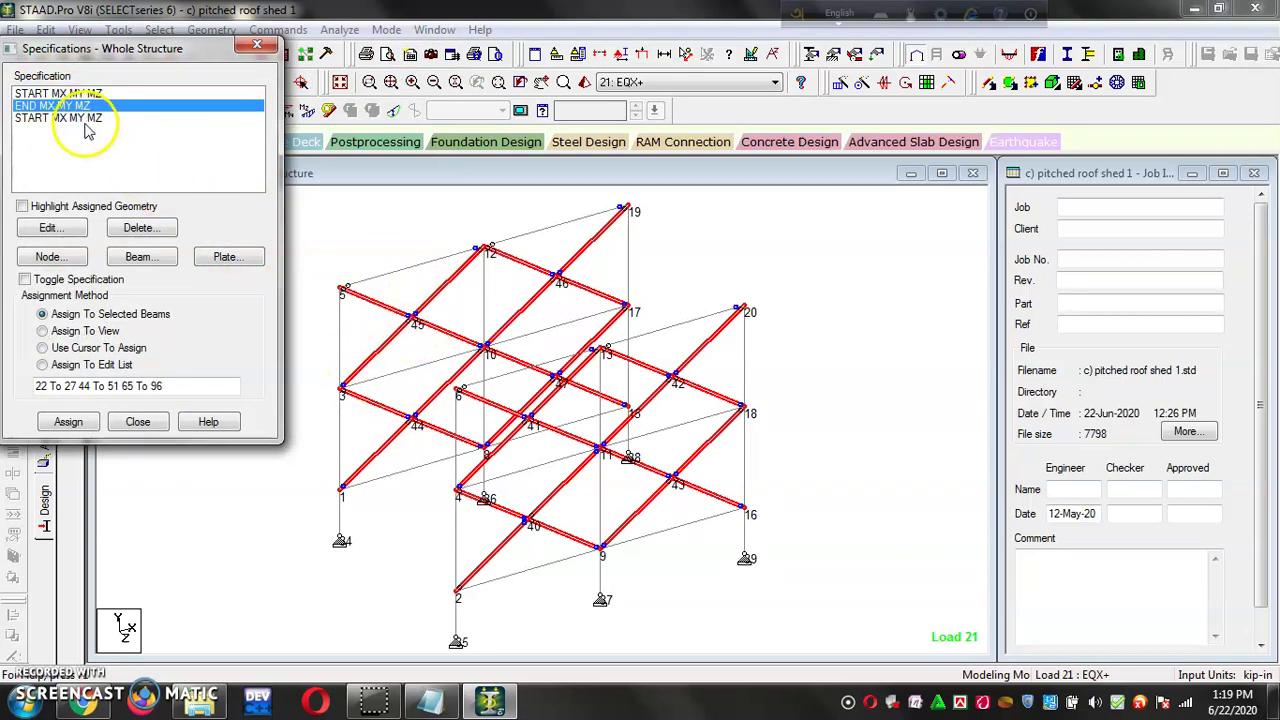
left_click(85, 120)
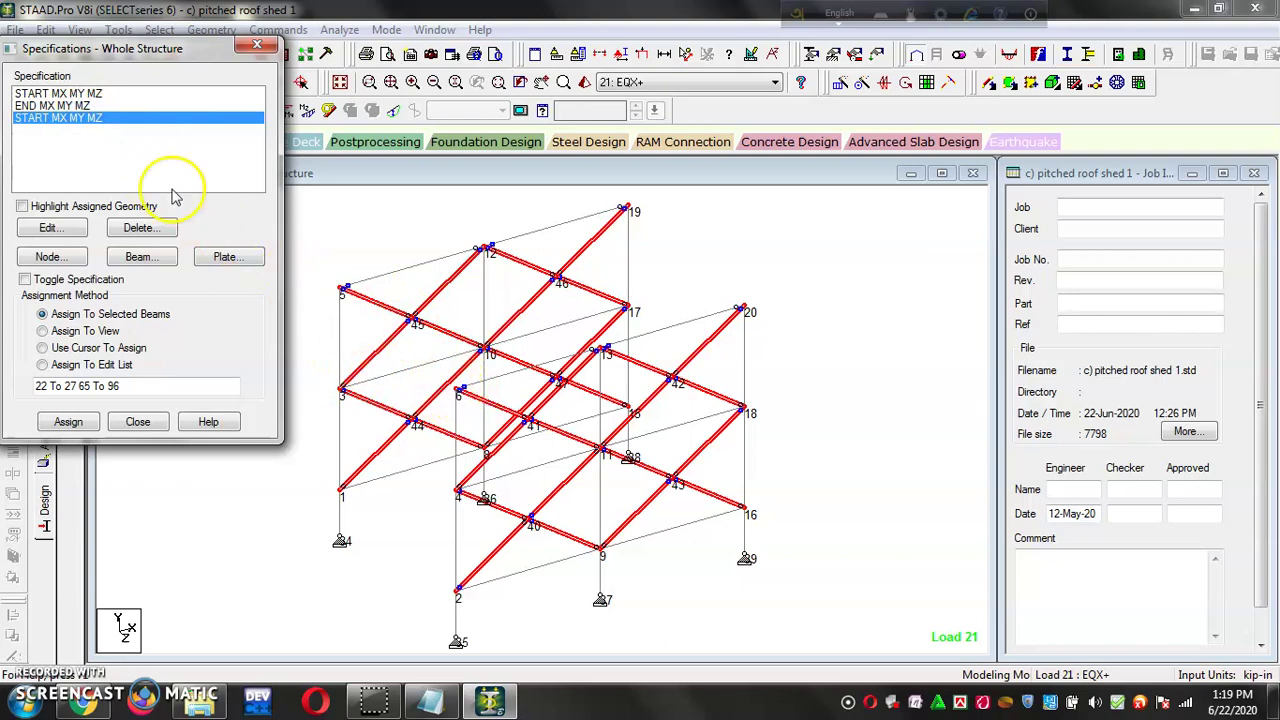
left_click(80, 106)
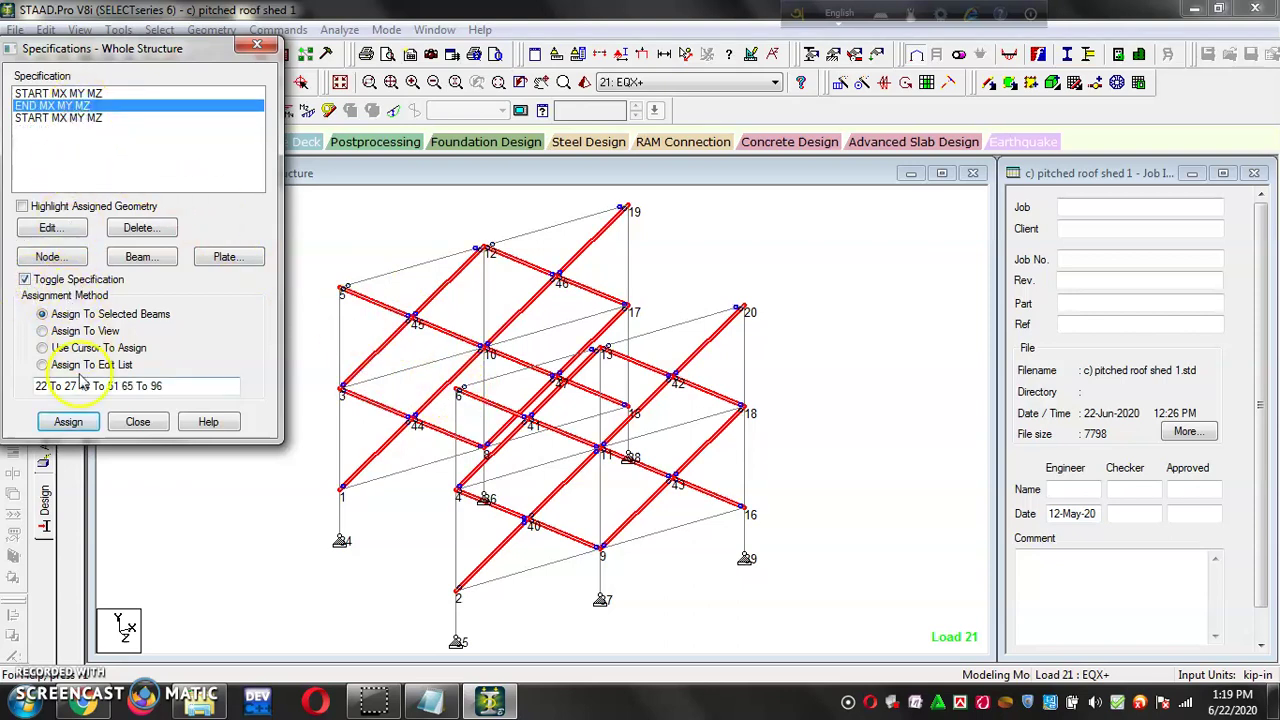
left_click(68, 423)
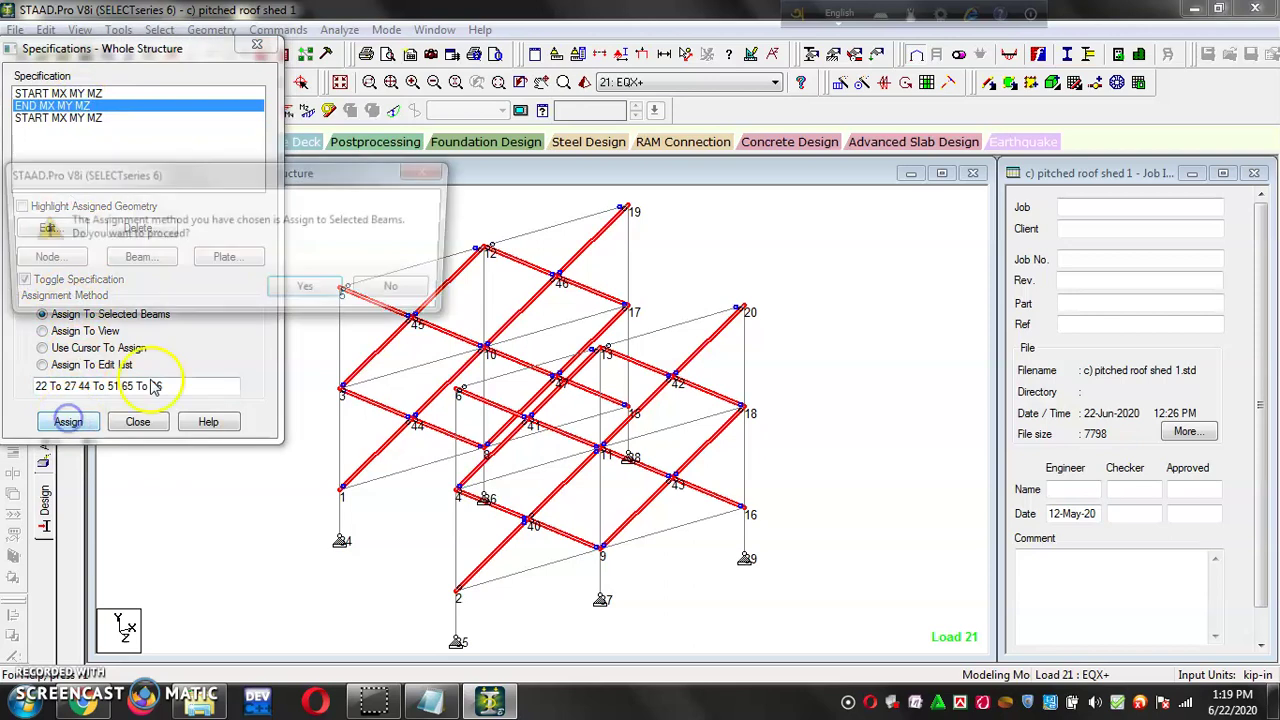
left_click(303, 288)
left_click(303, 297)
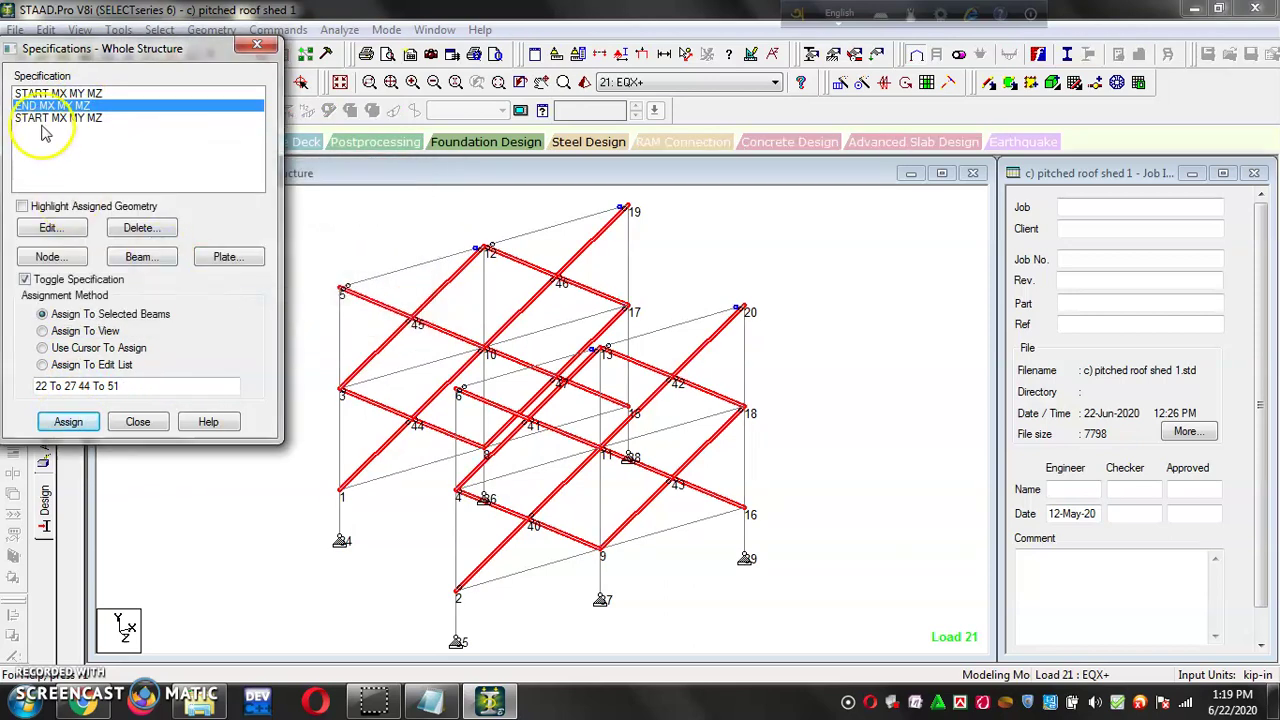
Remove the START MX MY MZ release from the braces, then close the specifications list.
left_click(45, 118)
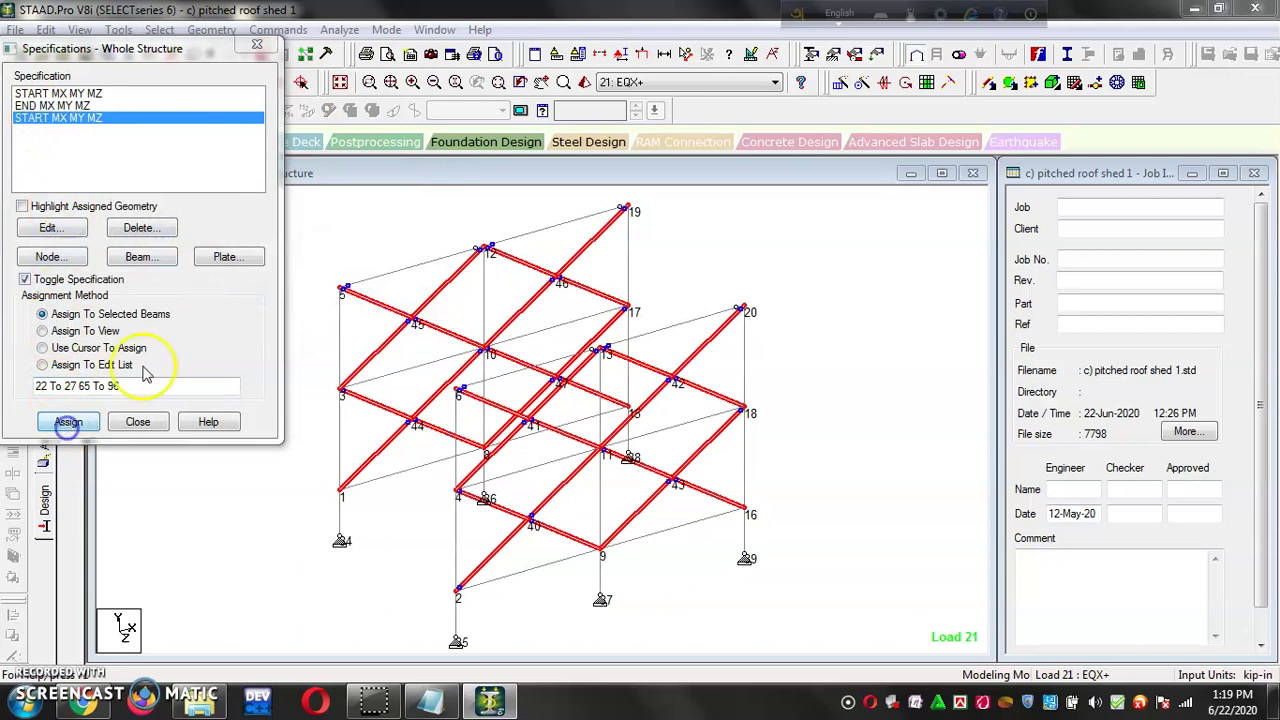
left_click(68, 422)
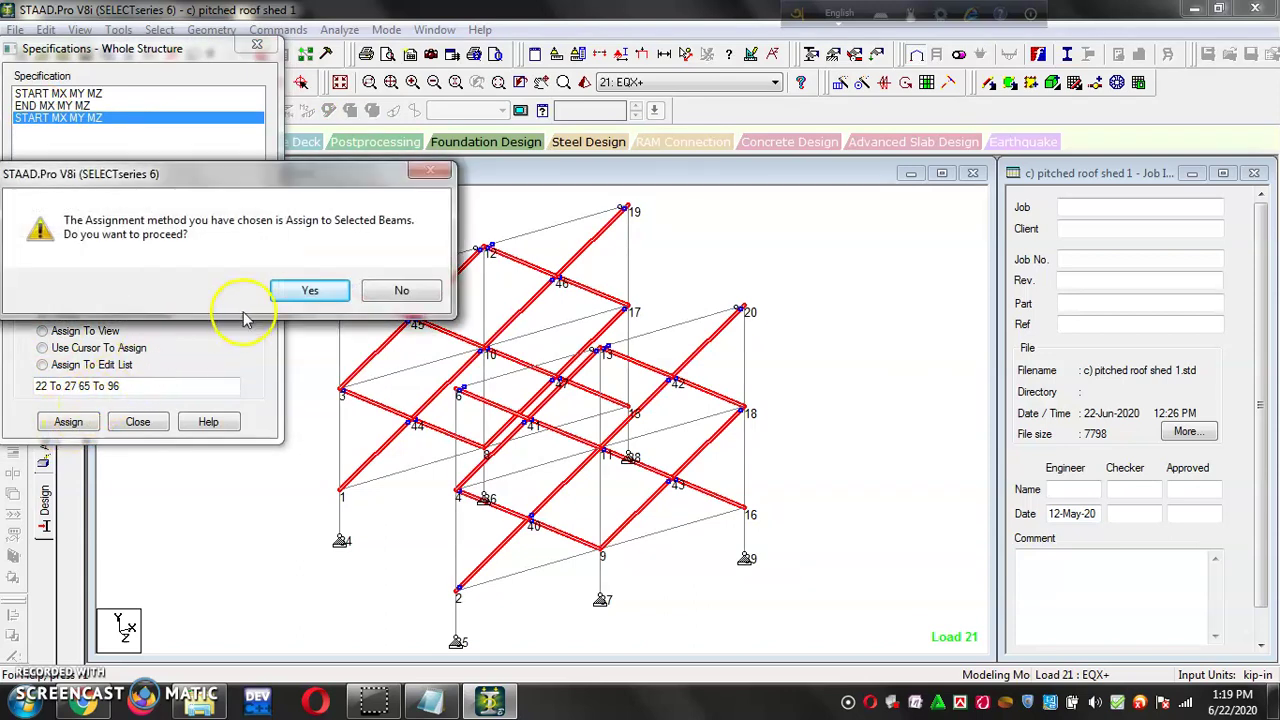
left_click(303, 290)
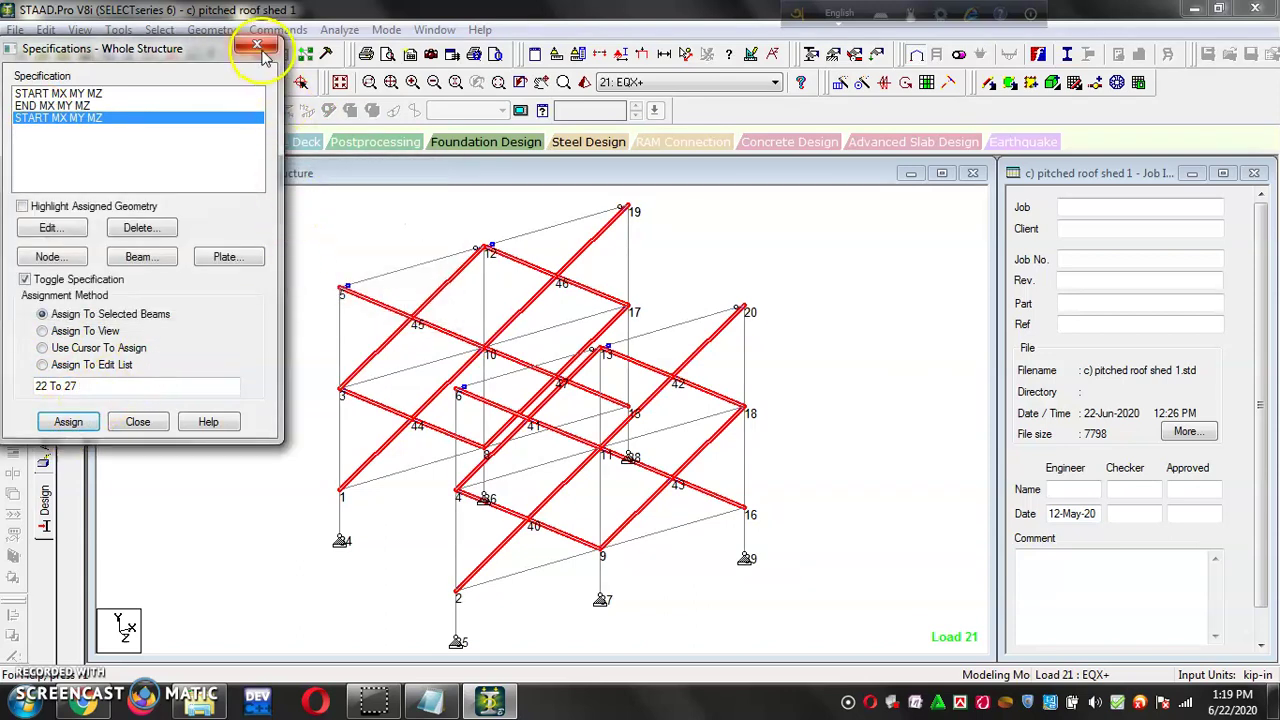
left_click(263, 50)
left_click(300, 285)
Rerun the analysis on the modified structure and continue to post-processing mode.
scroll(420, 330, "up", 1)
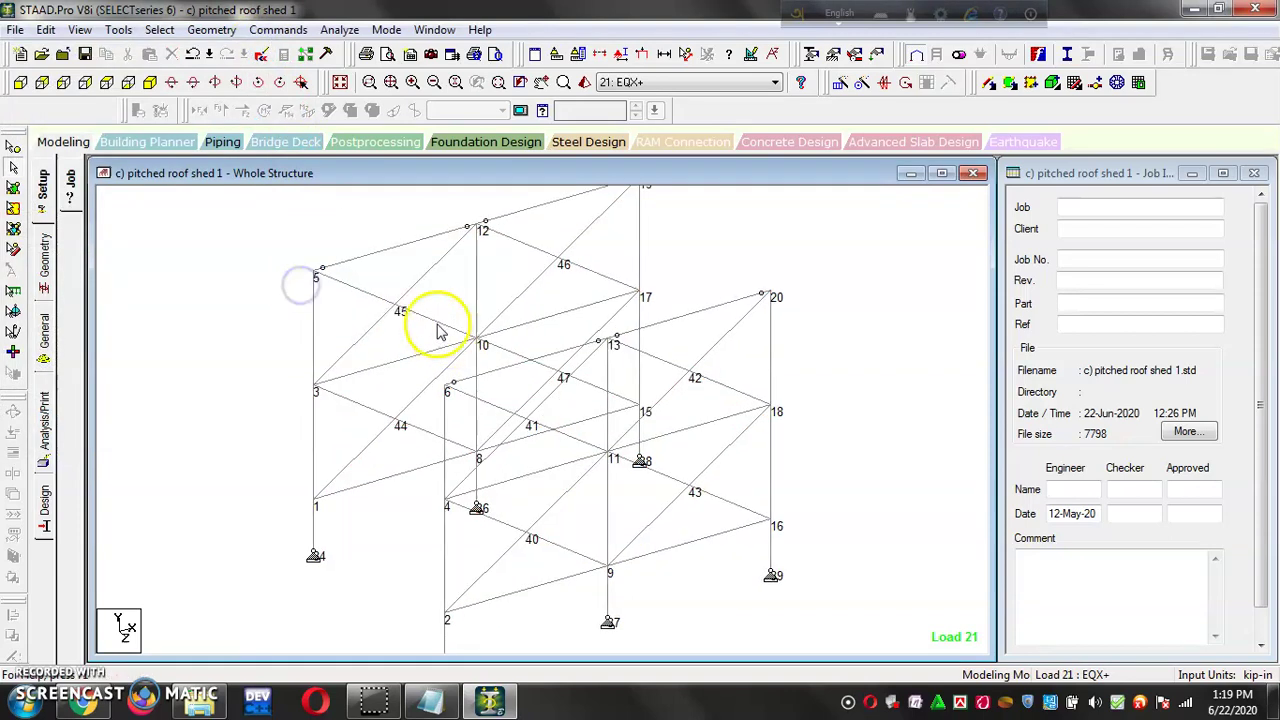
scroll(337, 300, "up", 2)
scroll(671, 271, "down", 2)
scroll(647, 282, "down", 1)
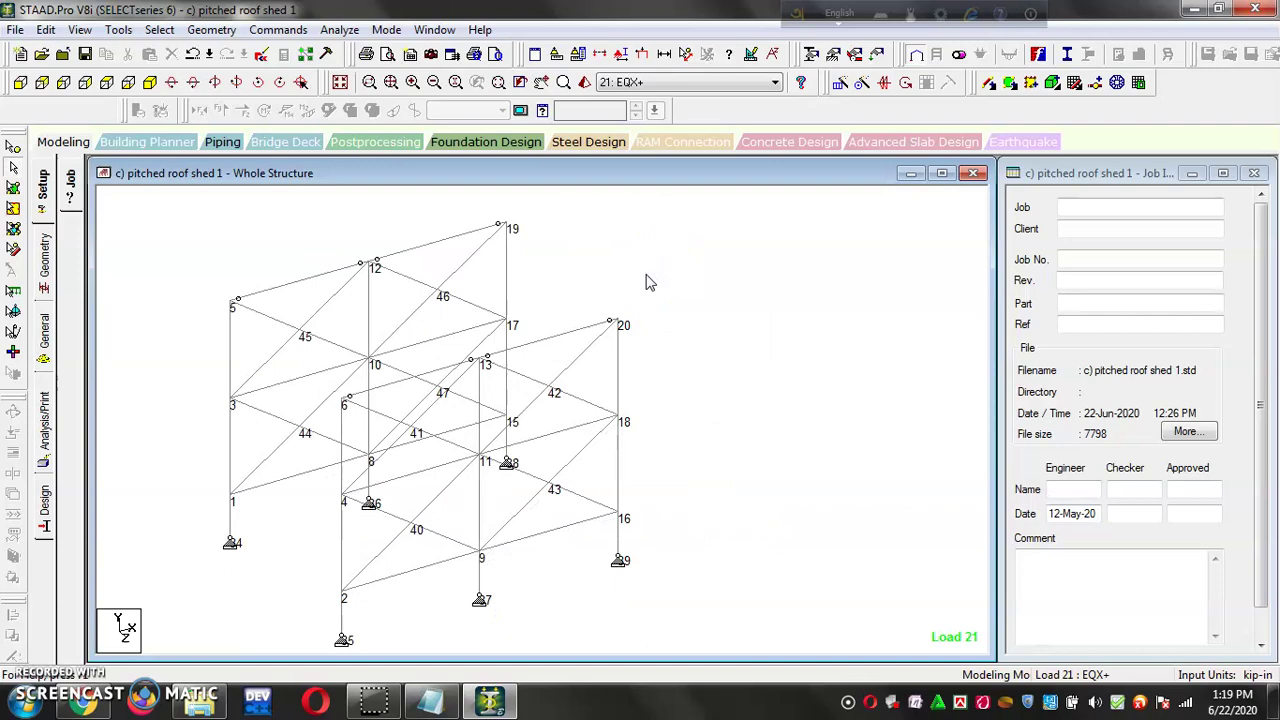
left_click(340, 30)
left_click(345, 50)
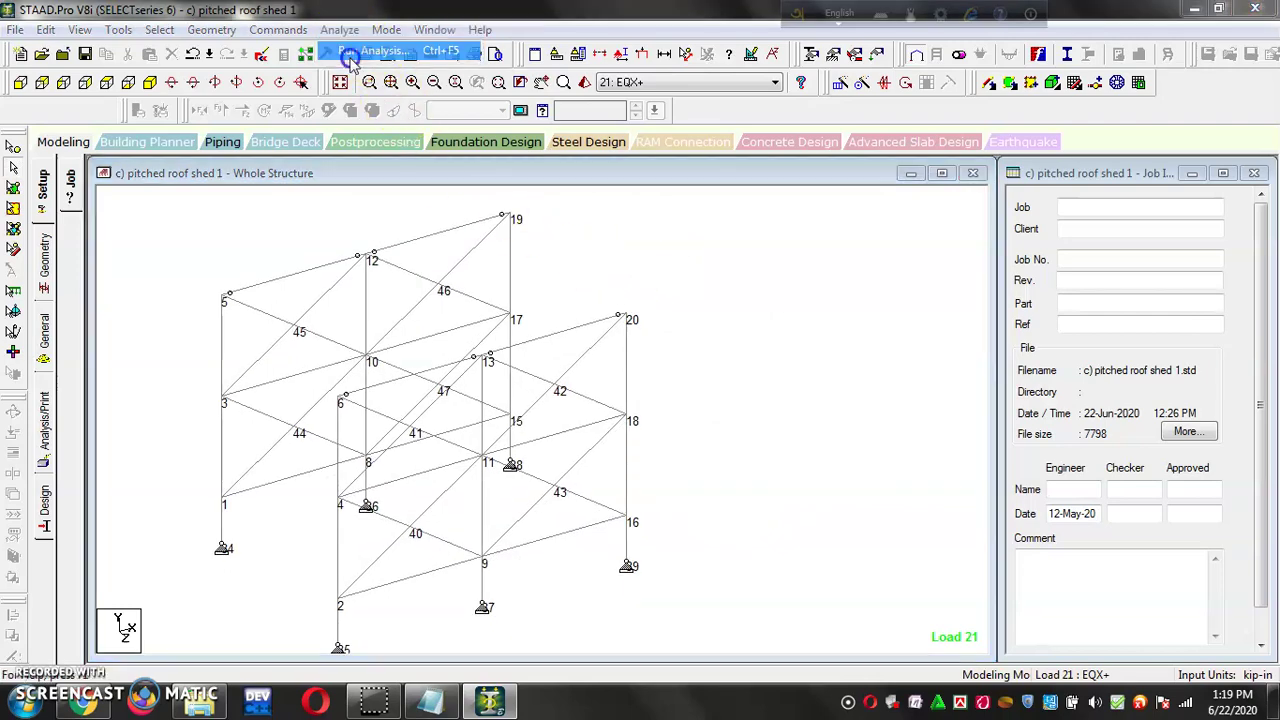
left_click(517, 371)
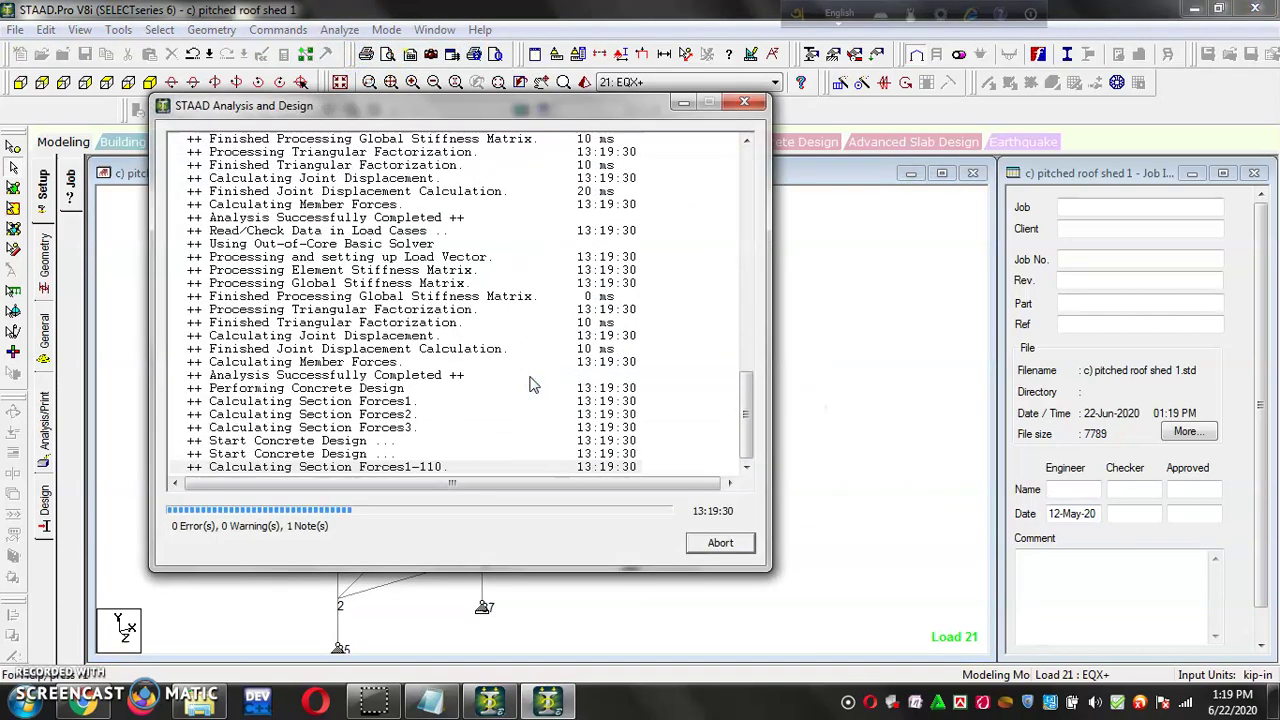
left_click(290, 527)
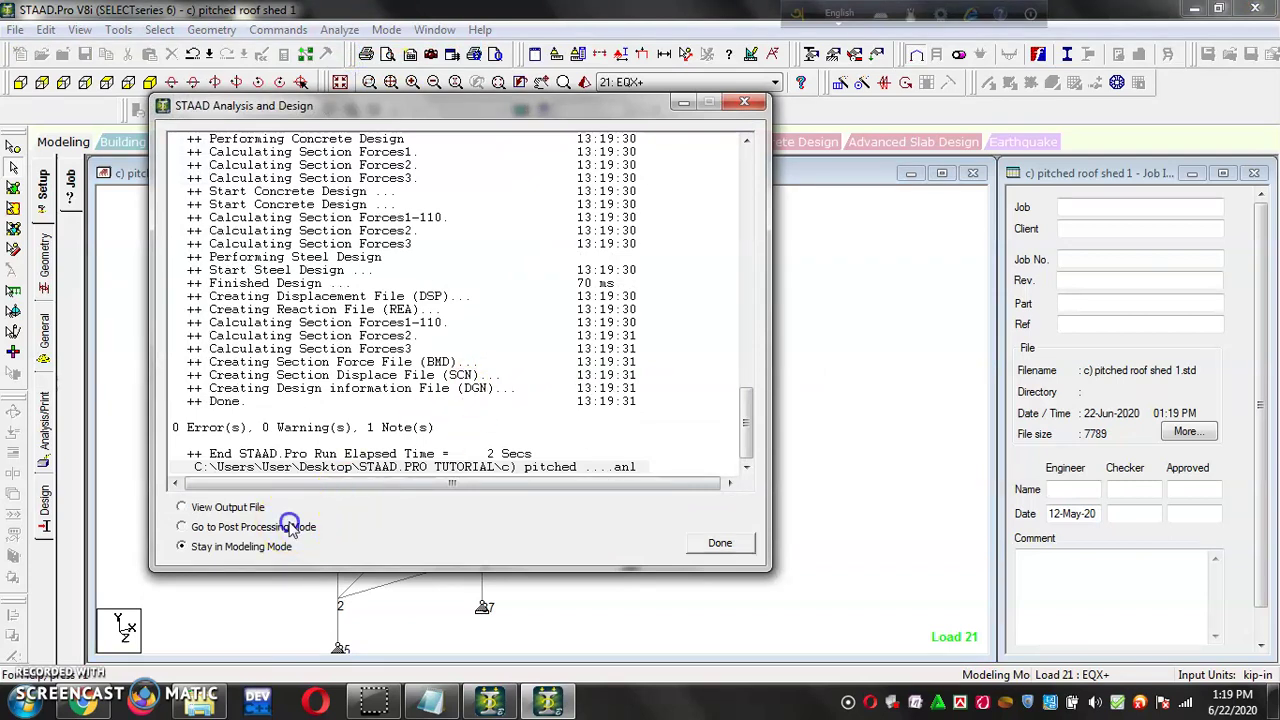
left_click(720, 542)
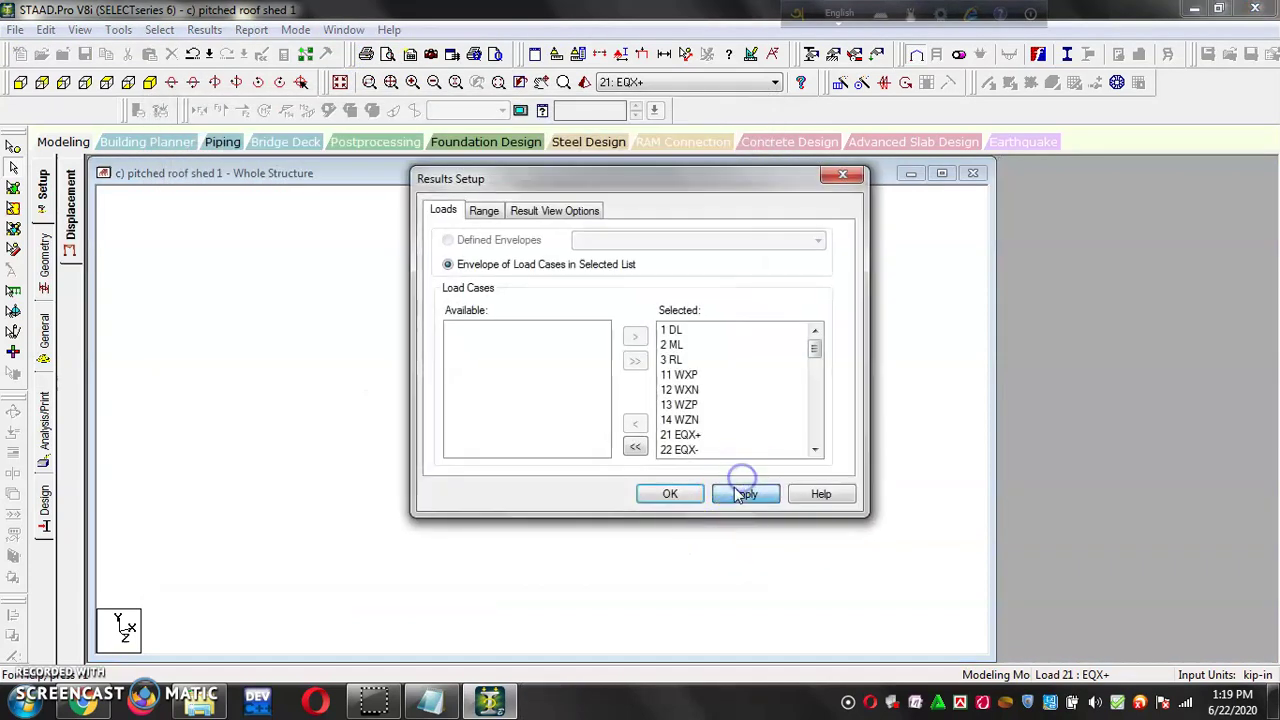
Accept the load cases in Results Setup, then review and close the analysis output file.
left_click(670, 494)
left_click(610, 428)
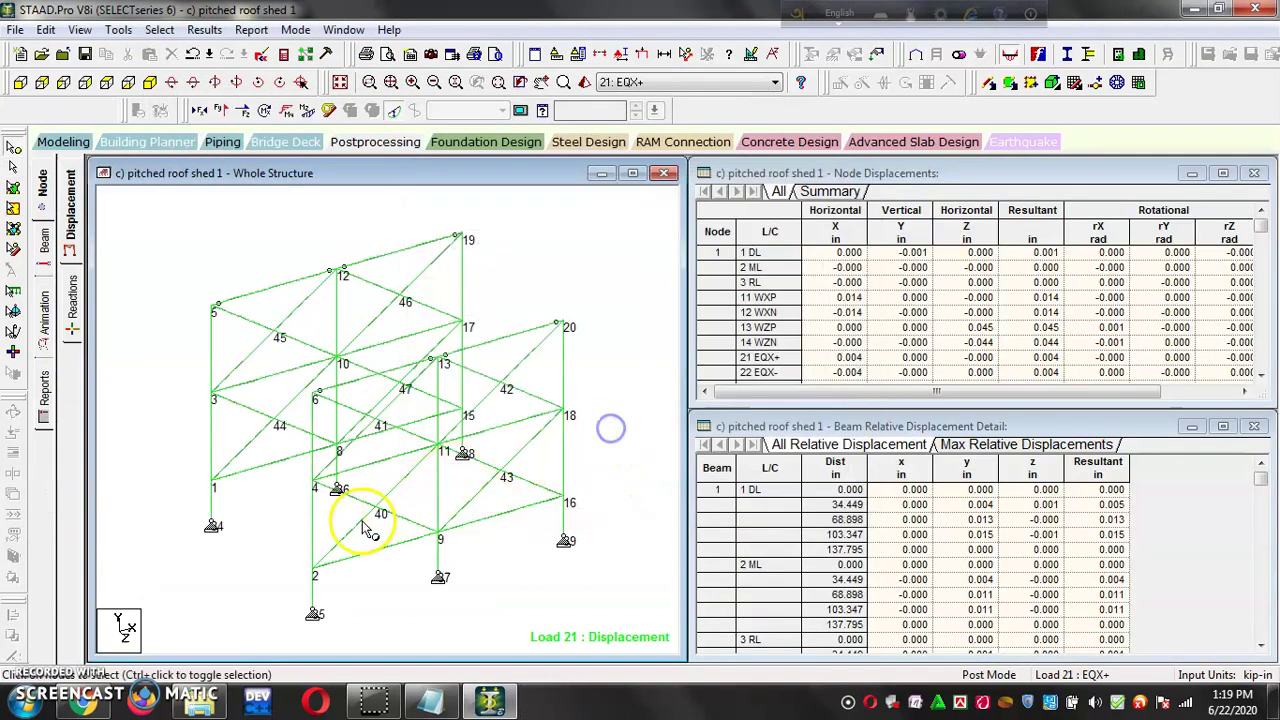
left_click(288, 56)
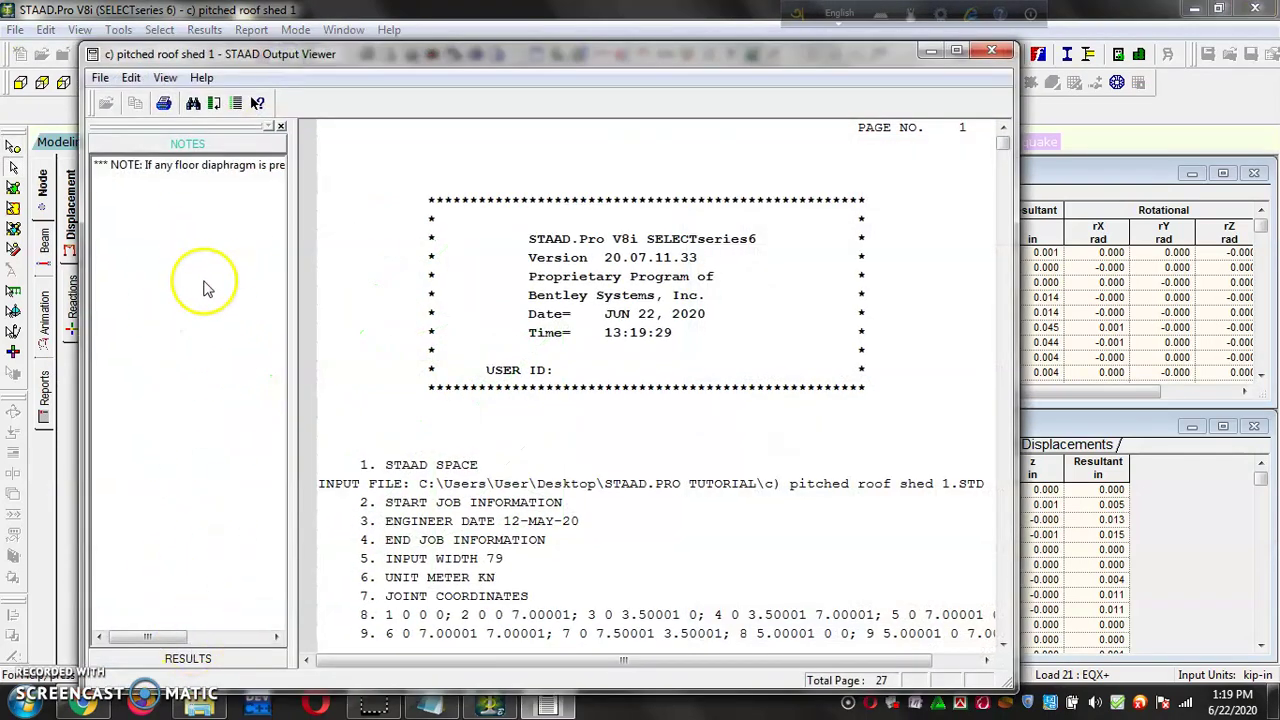
scroll(198, 330, "down", 3)
scroll(203, 360, "down", 5)
scroll(205, 365, "up", 6)
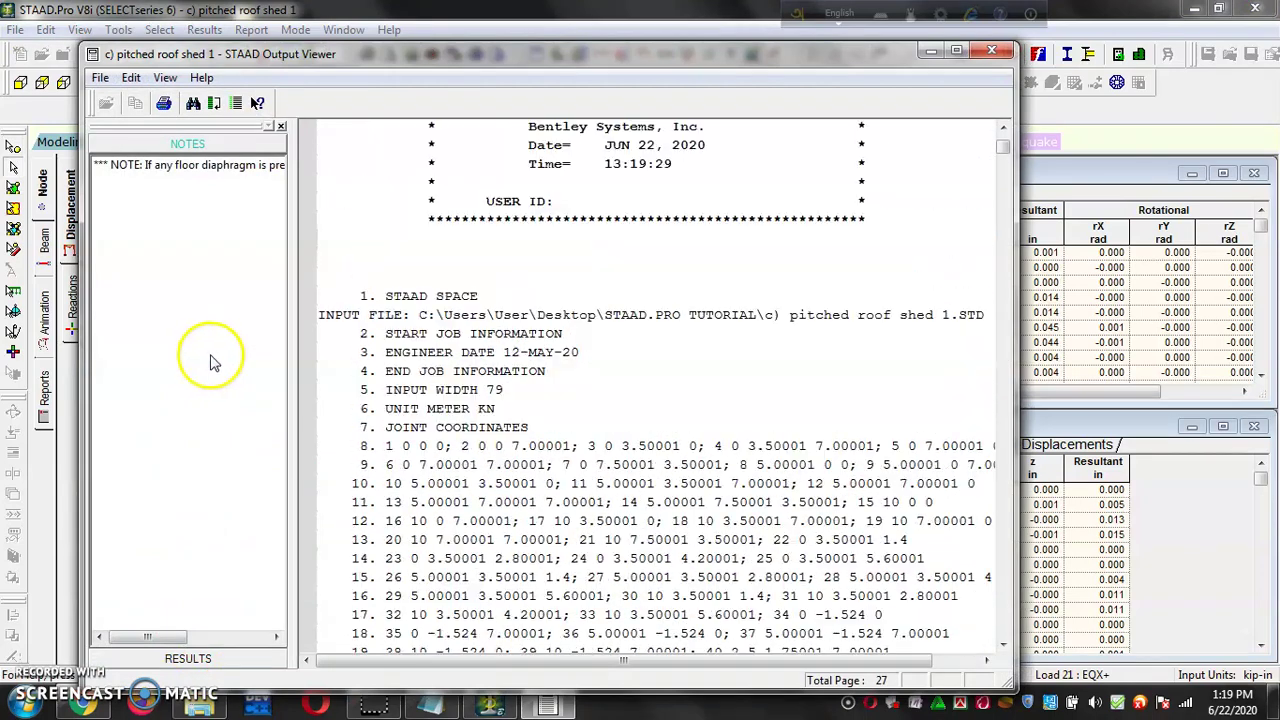
left_click(991, 50)
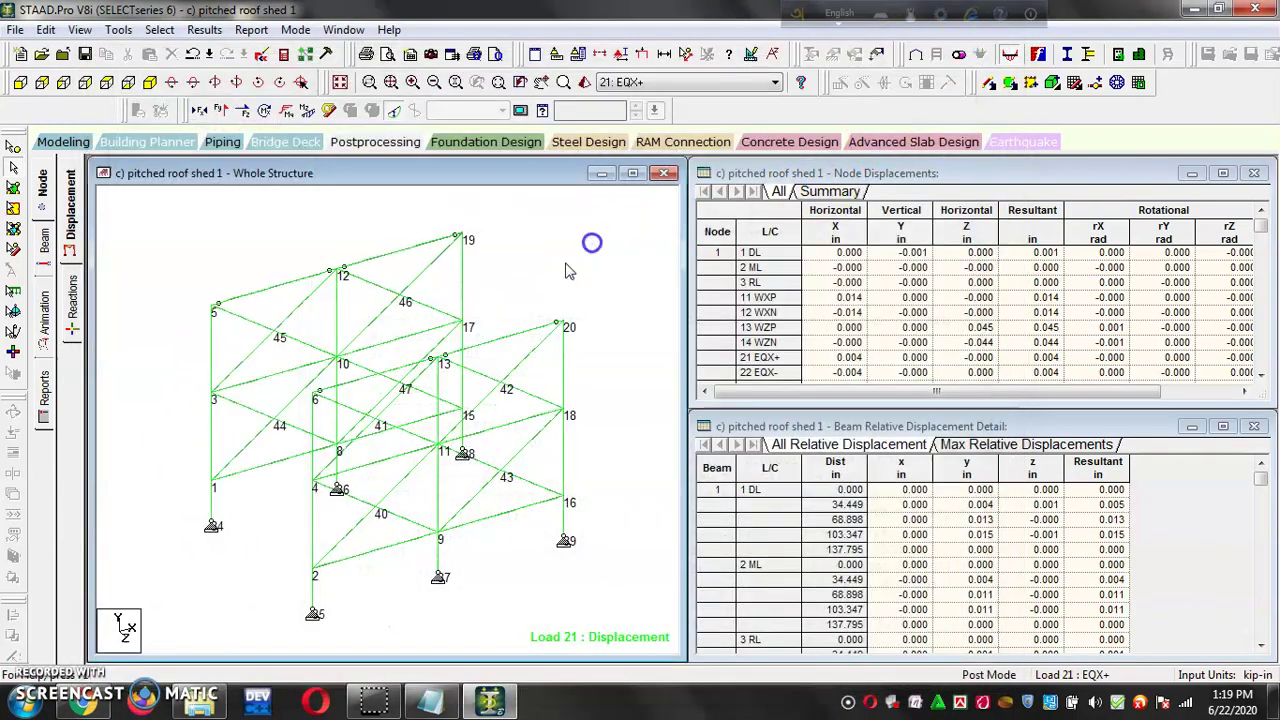
In Notepad, add the cross-bracing moment-release explanation and 'THANK YOU FOR WATCHING THIS VIDEO.'.
key("alt+Tab")
left_click_drag(343, 543, 672, 545)
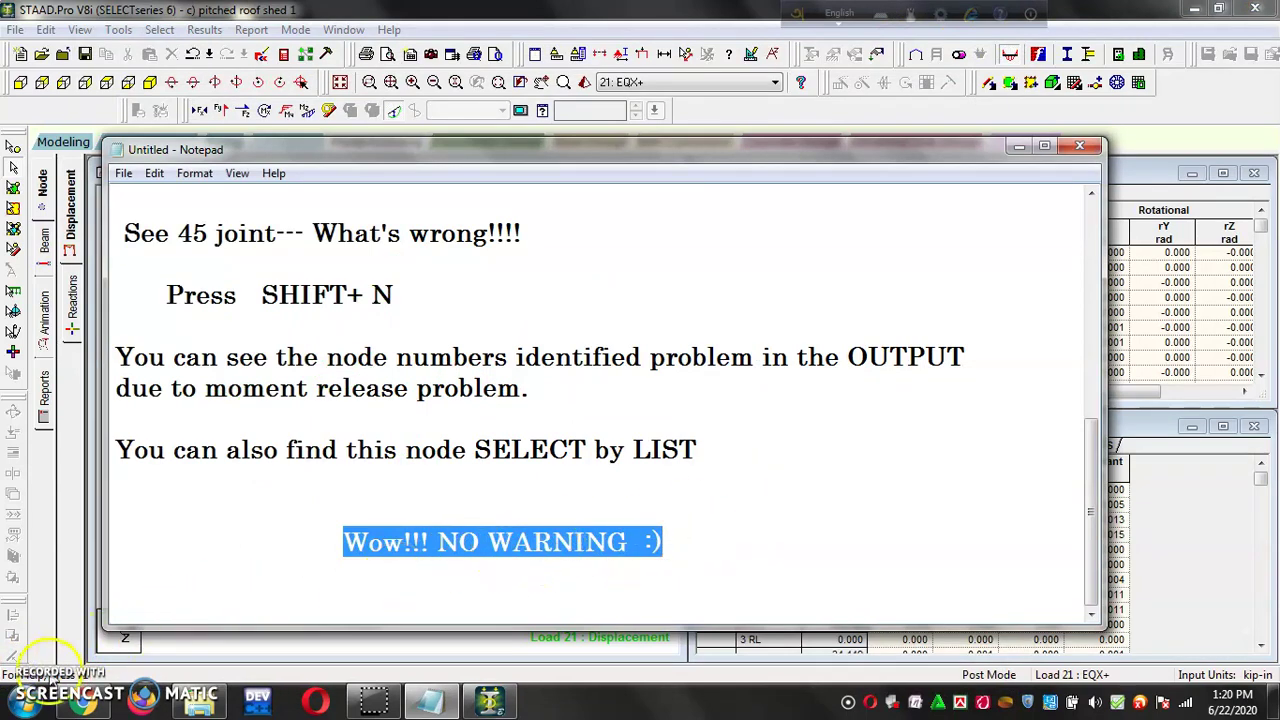
left_click_drag(133, 543, 972, 547)
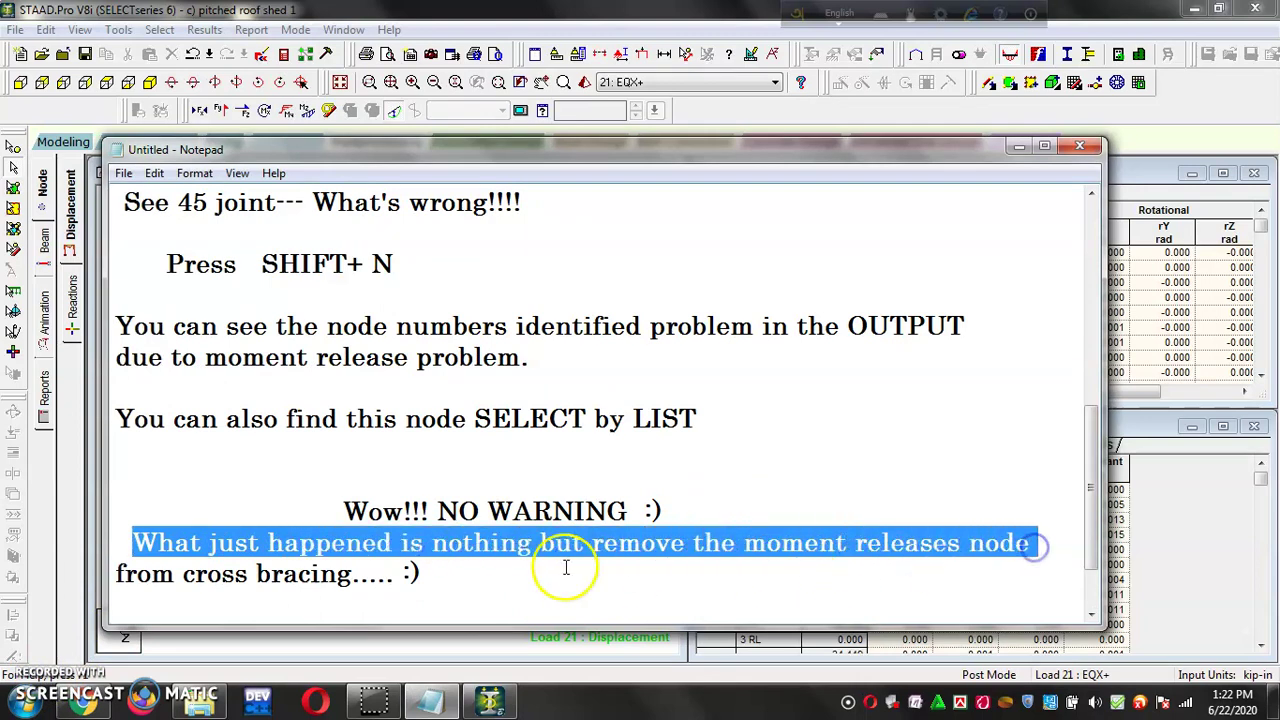
left_click_drag(116, 574, 385, 571)
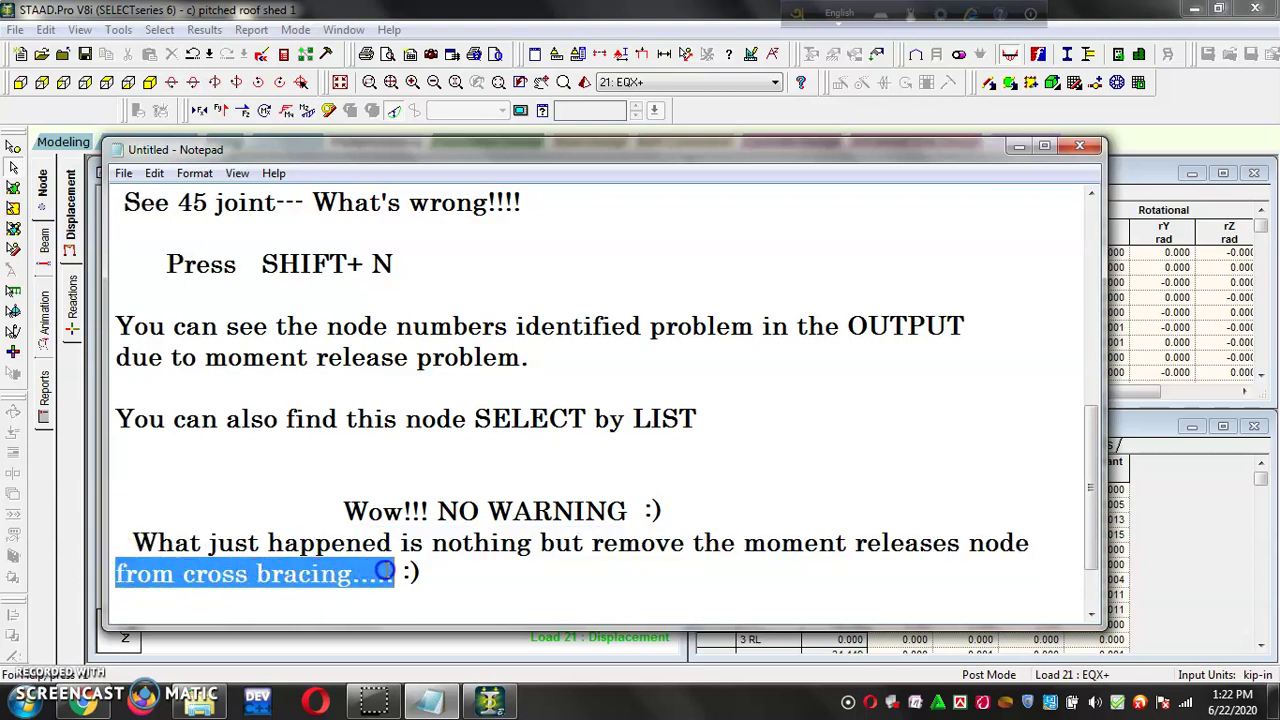
left_click(441, 565)
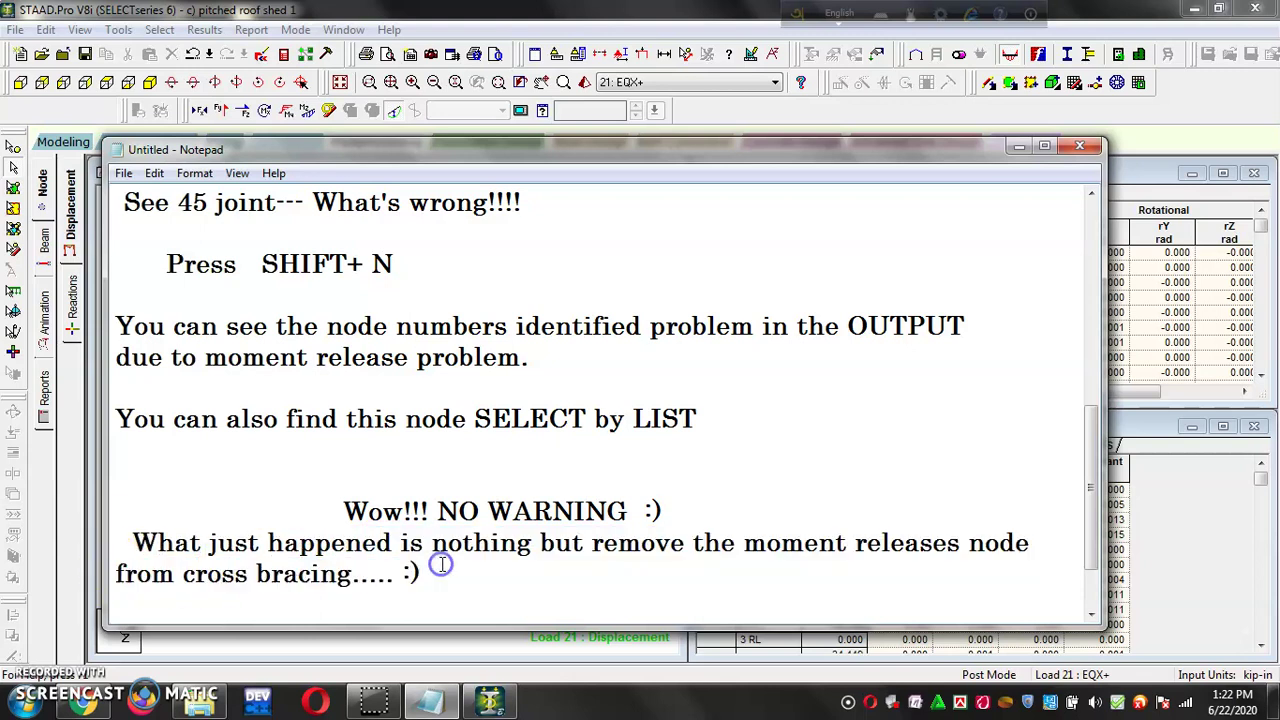
type("THANK YOU FOR WATCHING THIS VIDEO.")
left_click_drag(229, 546, 810, 543)
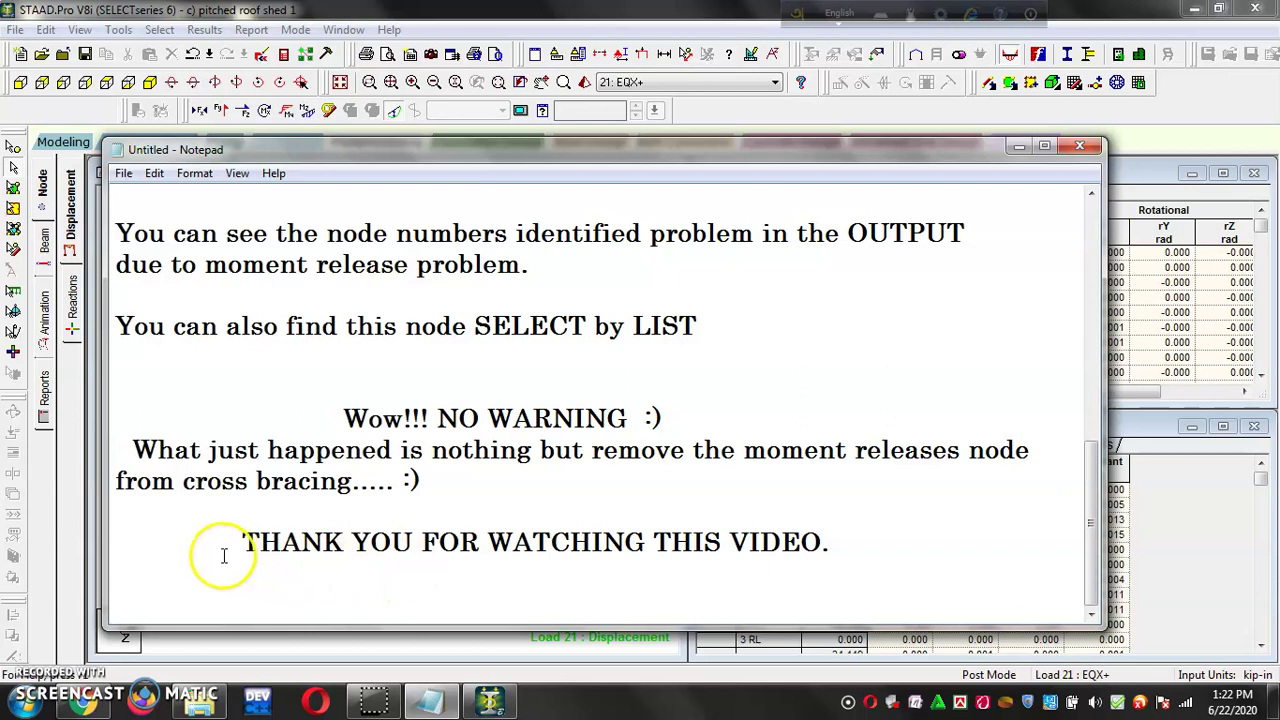